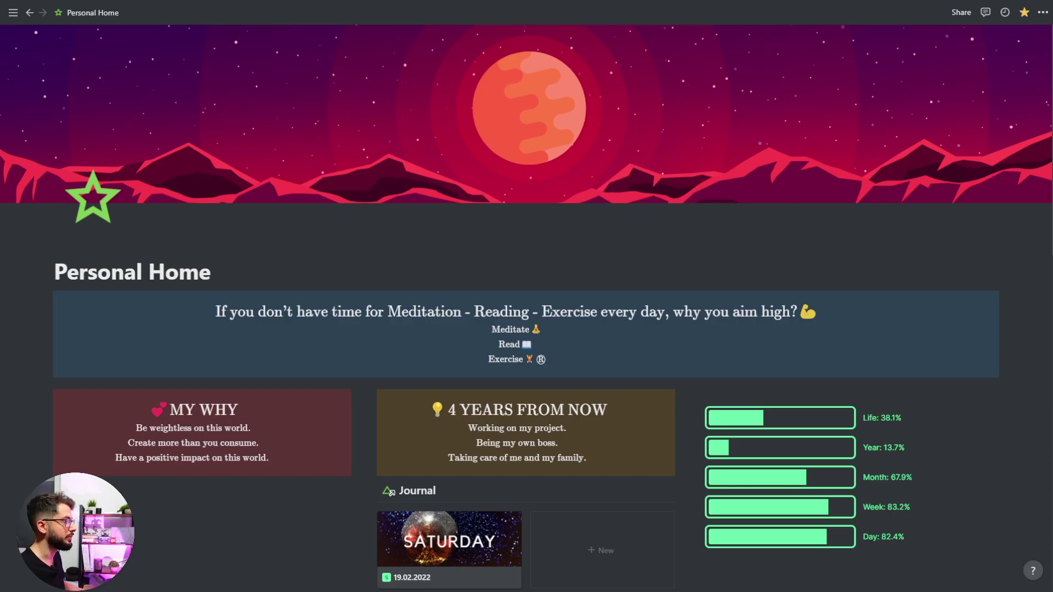
- Open the MY WHY equation block and inspect its KaTeX source
scroll(527, 307, "down", 2)
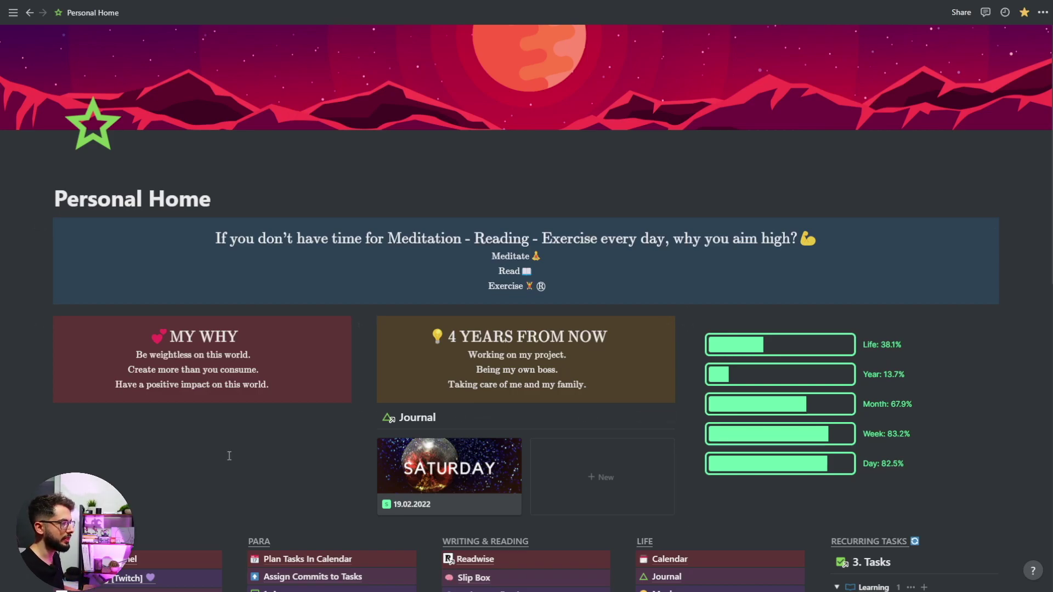
left_click(216, 384)
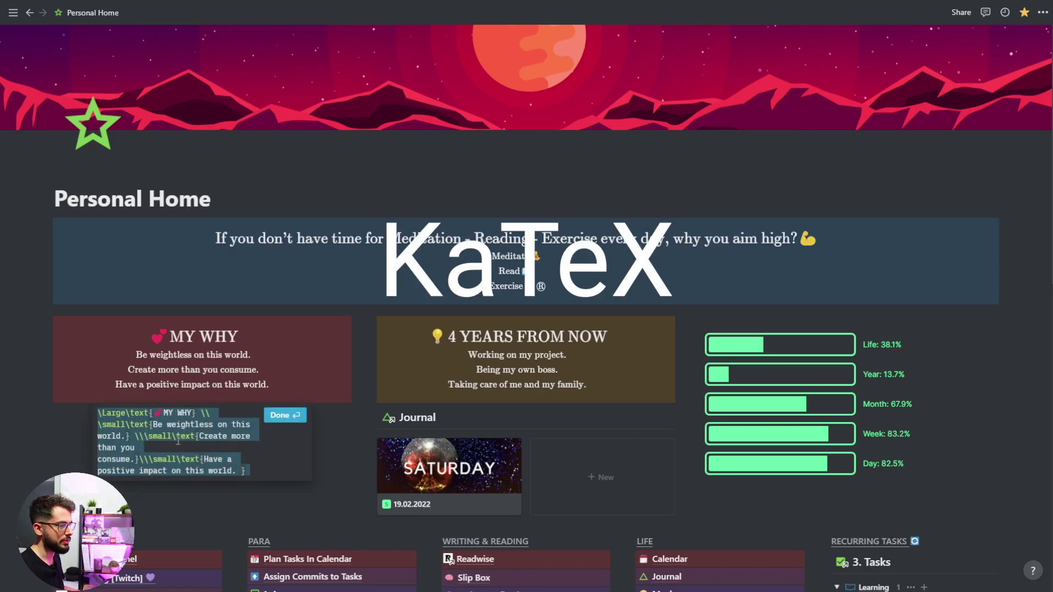
left_click_drag(186, 431, 256, 469)
- Open the Meditation - Reading - Exercise banner equation, copy its KaTeX source and close the editor
left_click(263, 264)
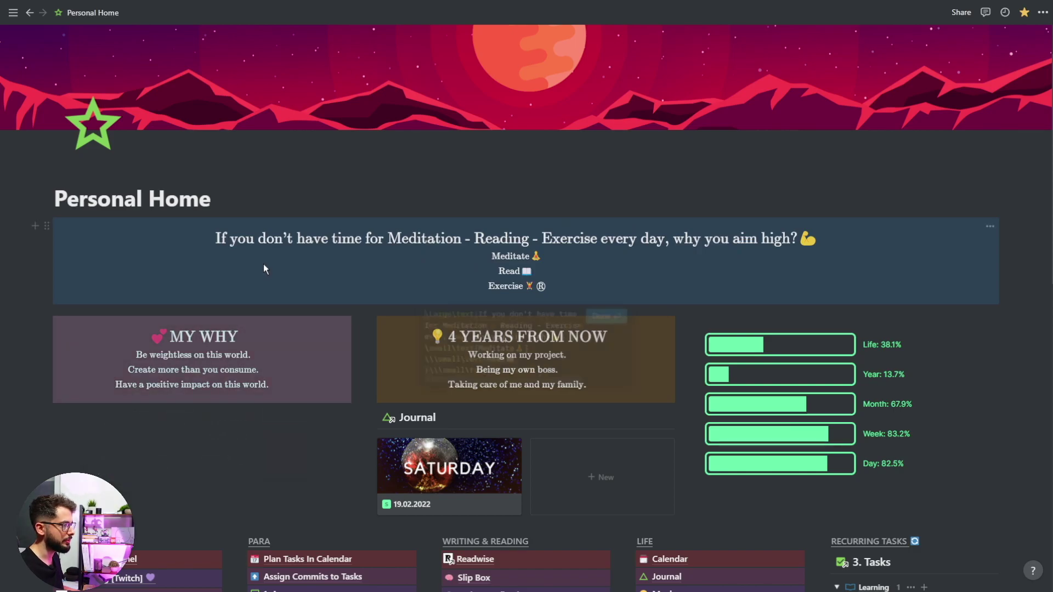
left_click(263, 264)
mouse_move(420, 317)
left_mouse_down()
mouse_move(550, 377)
mouse_move(433, 361)
mouse_move(422, 318)
left_mouse_up()
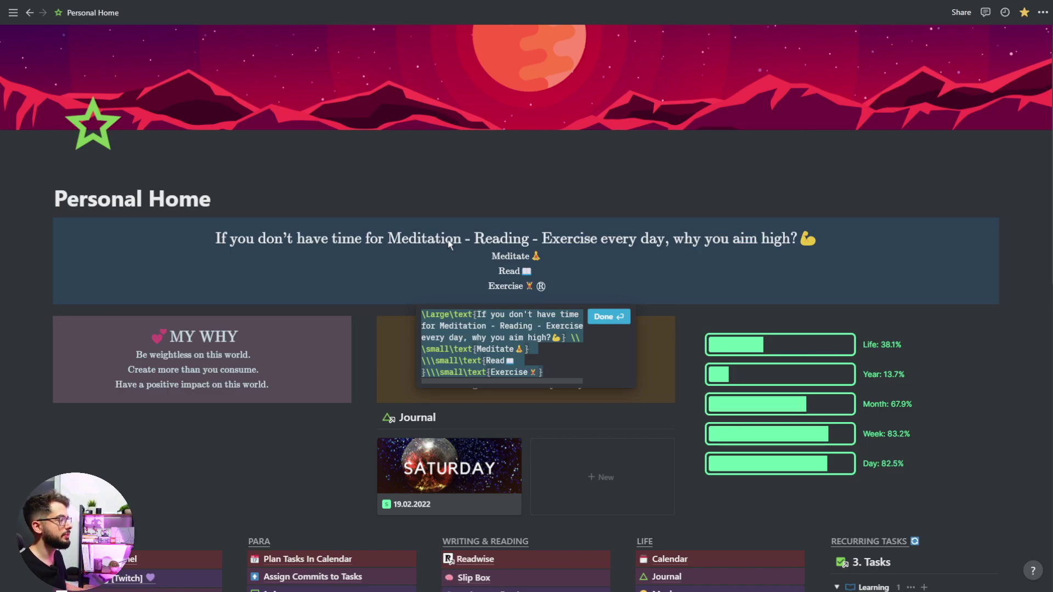
left_click(481, 356)
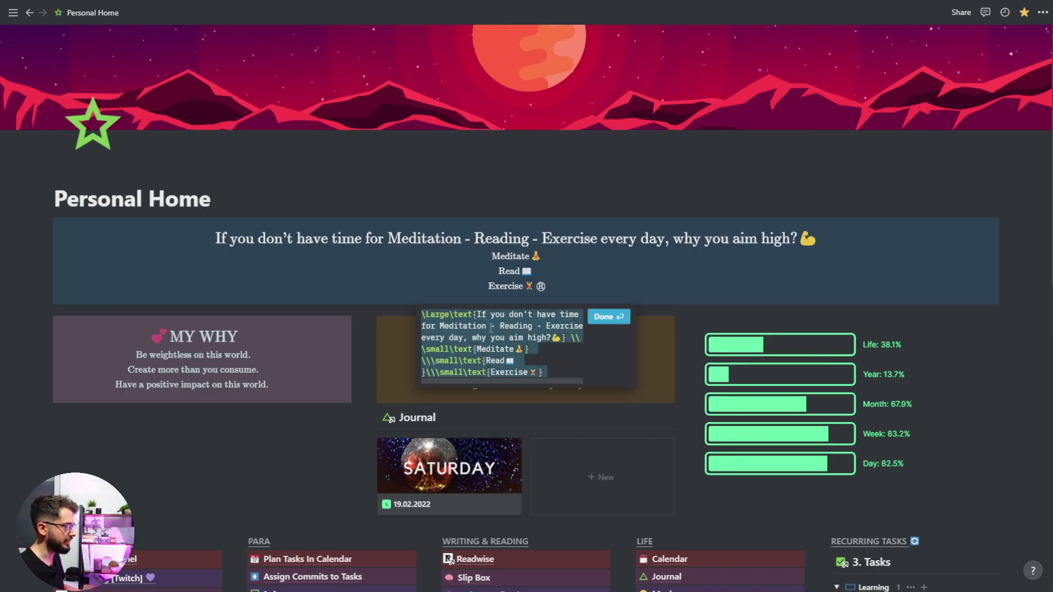
left_click(484, 290)
- Add an empty text block at the end of the page and give it a blue background
scroll(485, 283, "down", 10)
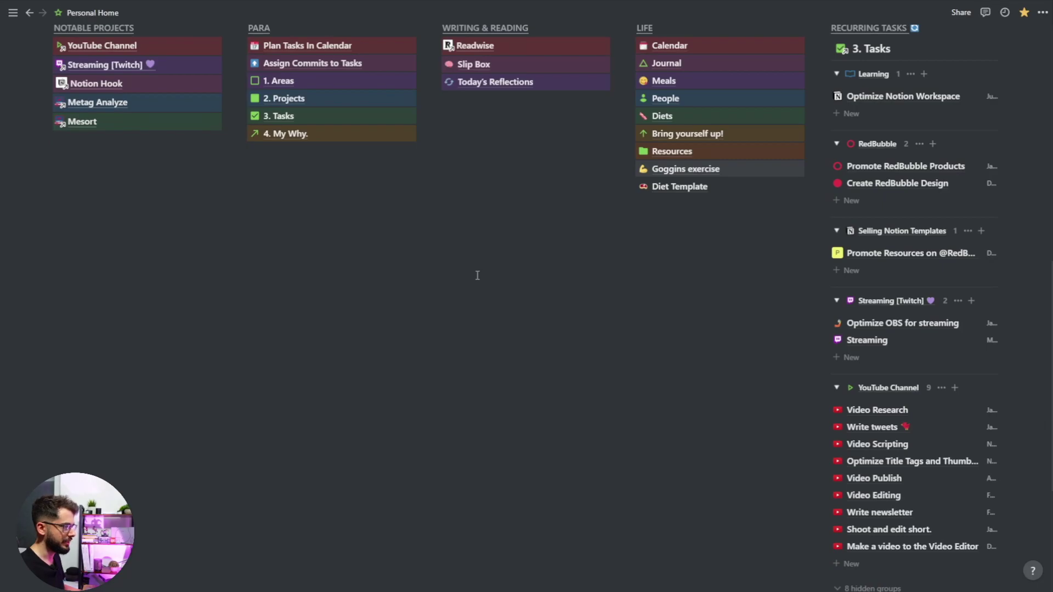
scroll(477, 284, "down", 5)
left_click(481, 488)
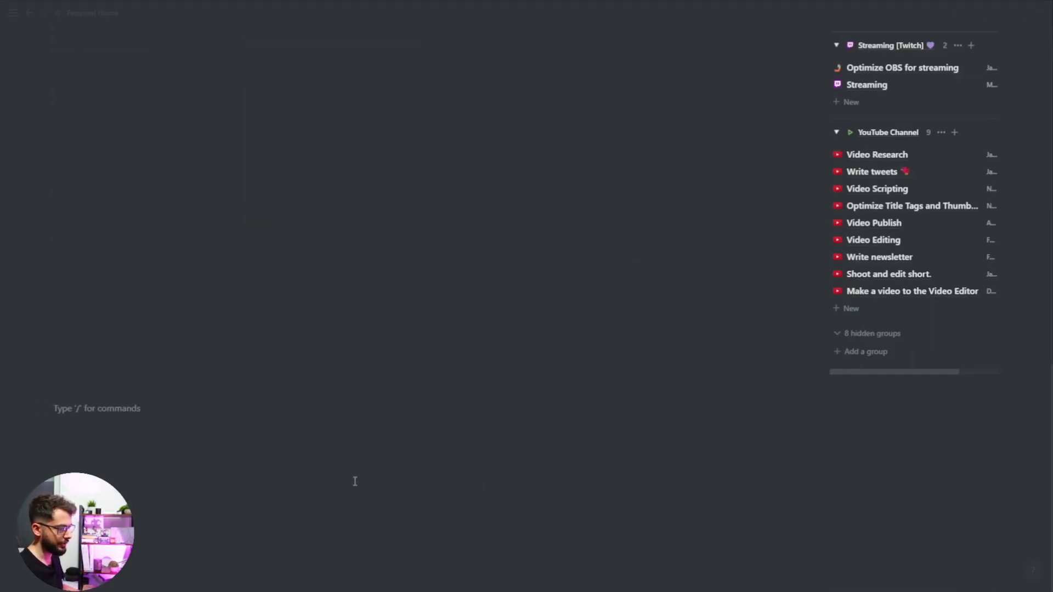
left_click(48, 409)
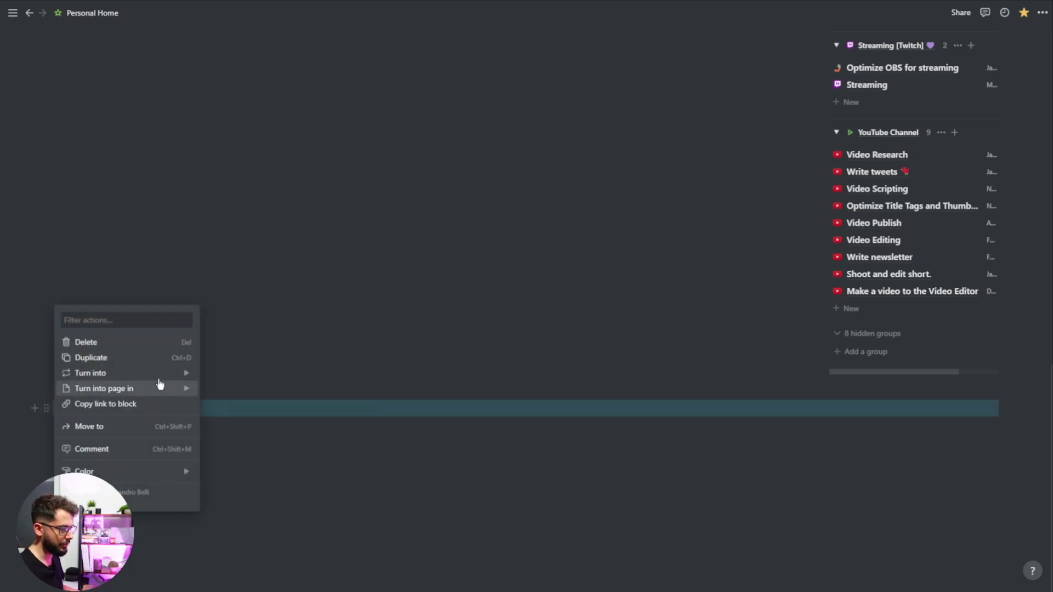
mouse_move(160, 389)
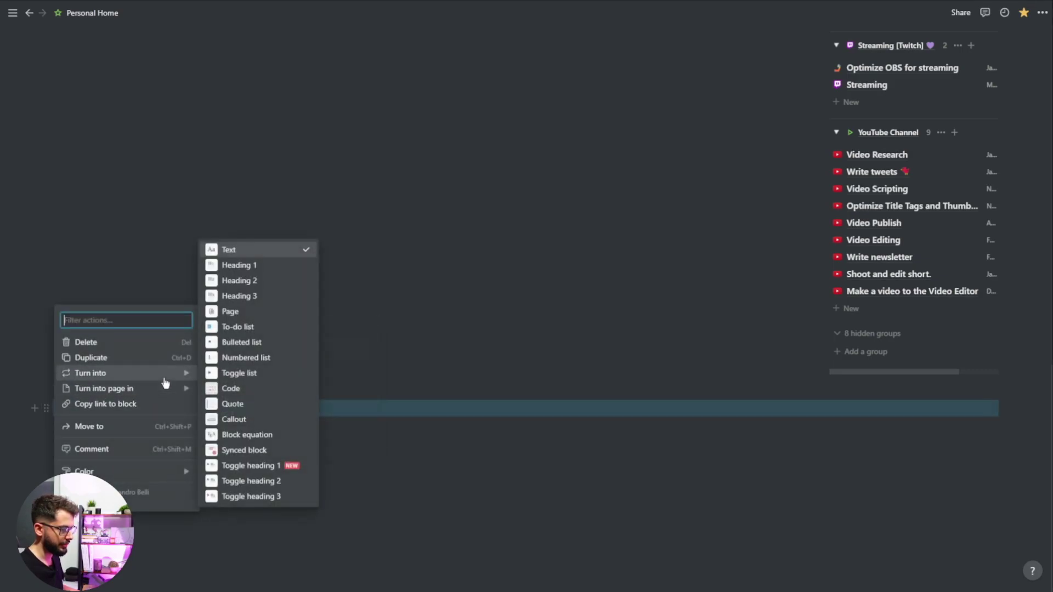
mouse_move(172, 475)
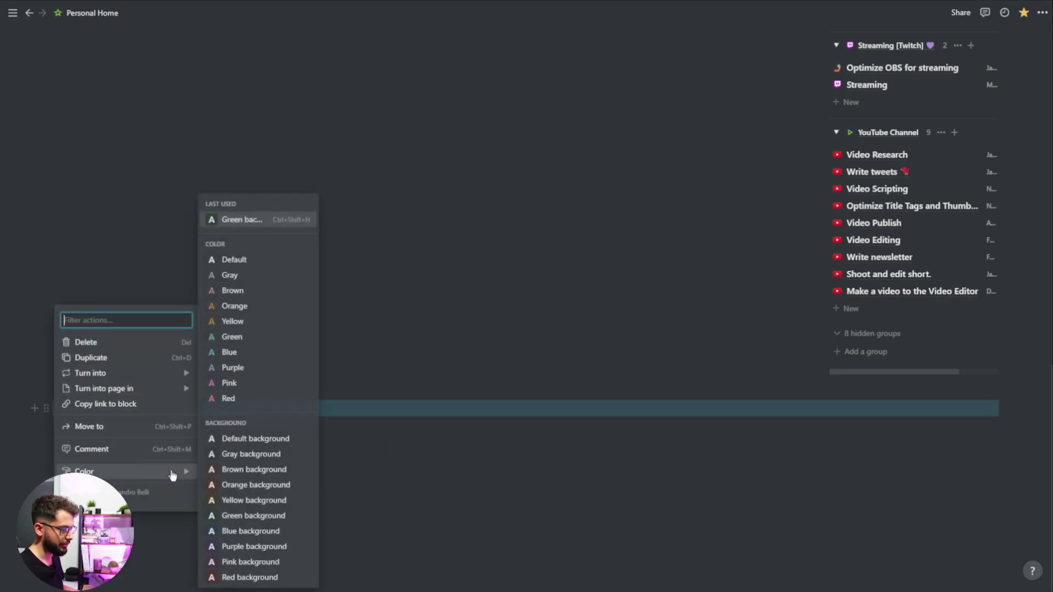
left_click(265, 531)
- Turn the blue block into a block equation containing the copied KaTeX source of the Meditation - Reading - Exercise banner
left_click(47, 408)
mouse_move(141, 377)
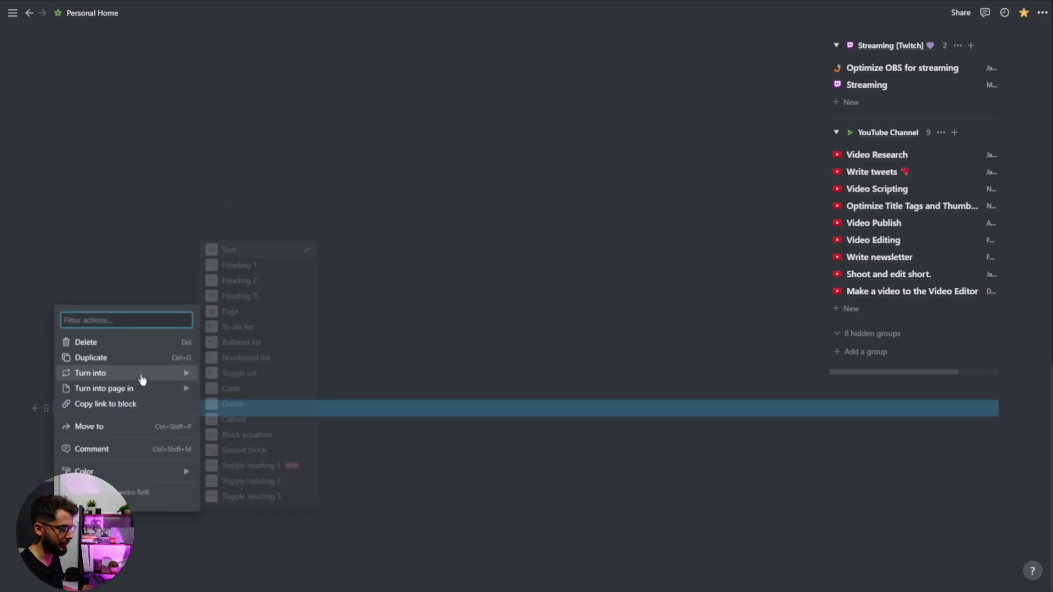
left_click(271, 435)
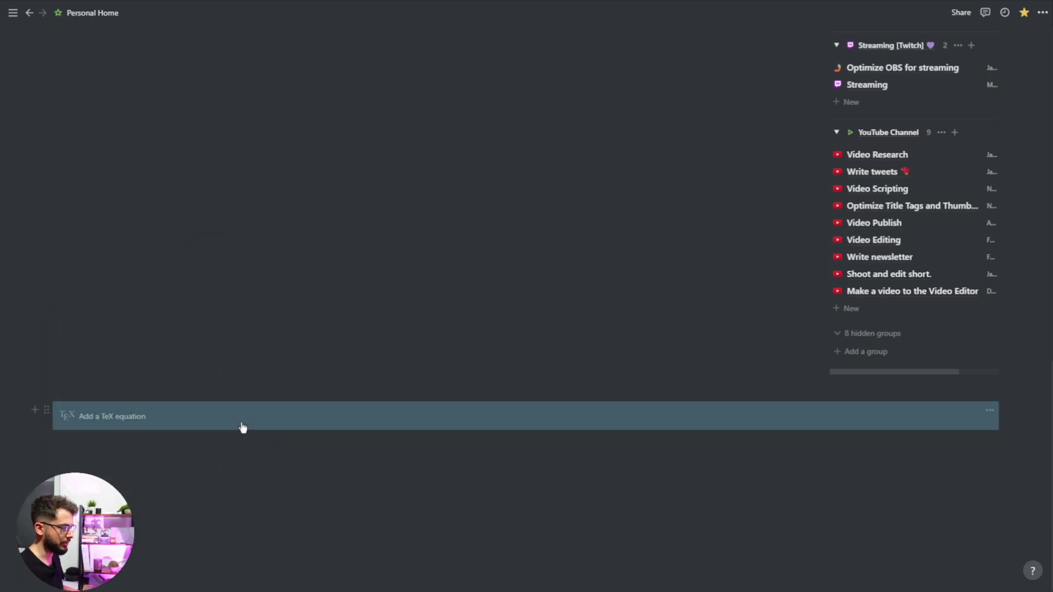
left_click(241, 427)
type("\\Large\\text{If you don't have time for Meditation - Reading - Exercise every day, why you aim high?💪} \\\\ \\small\\text{Meditate🧘}\\\\\\small\\text{Read📖}\\\\\\small\\text{Exercise🏋}")
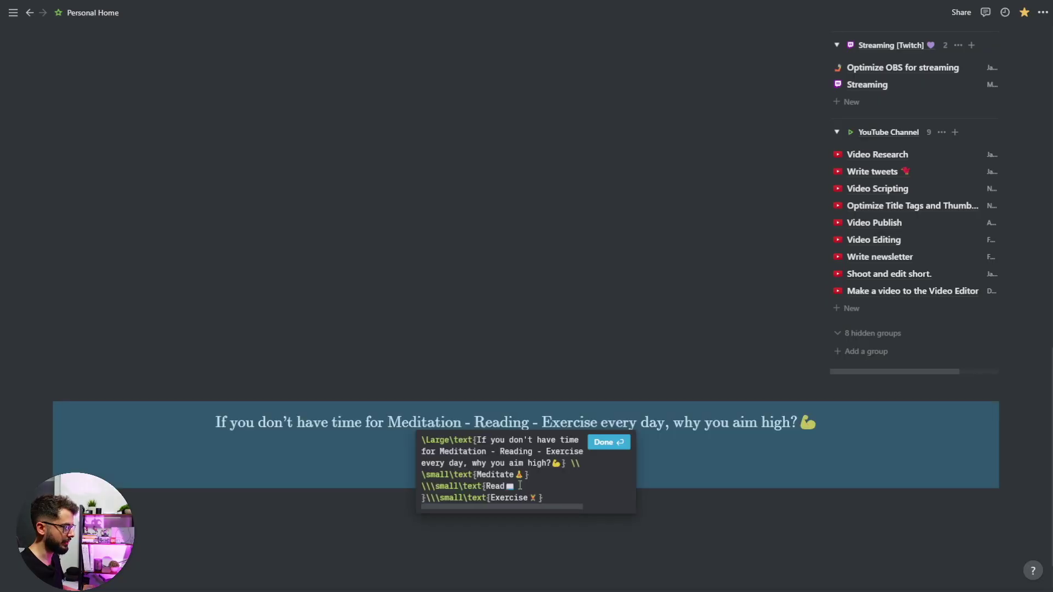
left_click(603, 442)
scroll(241, 484, "up", 4)
scroll(242, 484, "down", 5)
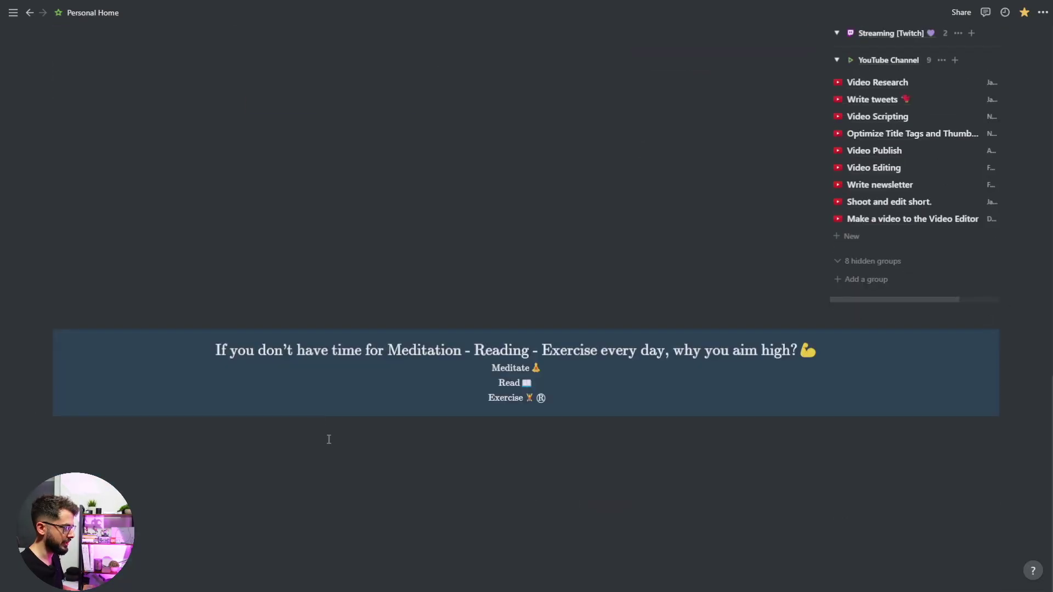
left_click(318, 461)
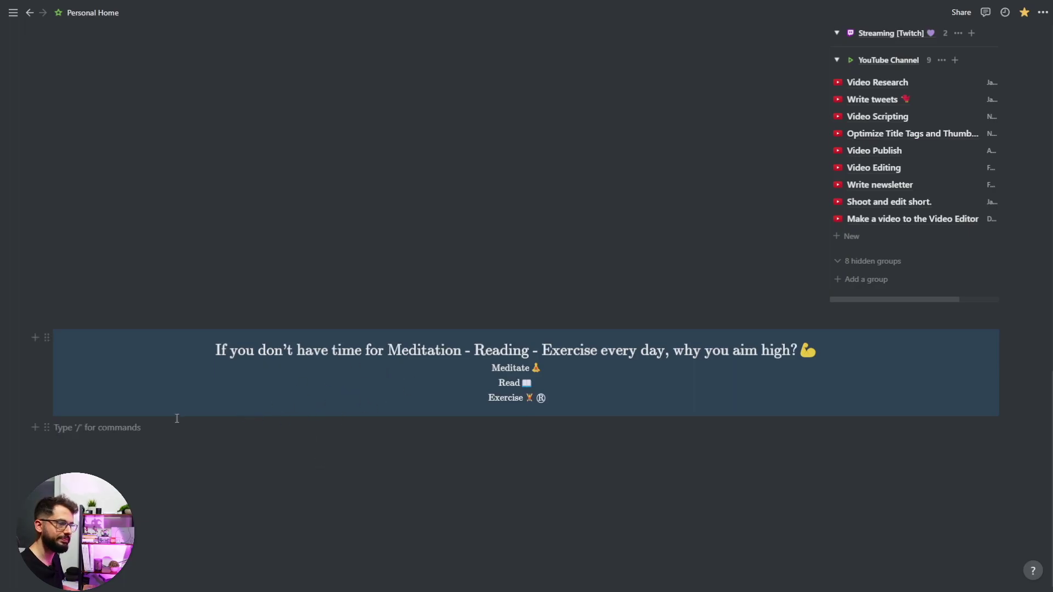
- Examine the life progress bars widget and the day filter of the Journal gallery on the home page
scroll(815, 273, "up", 3)
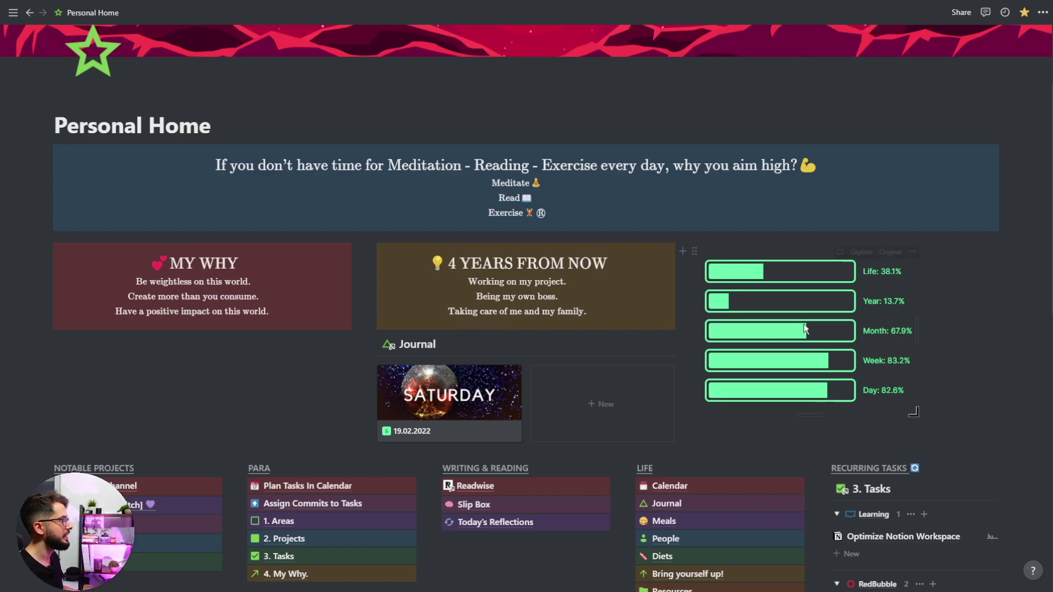
mouse_move(804, 302)
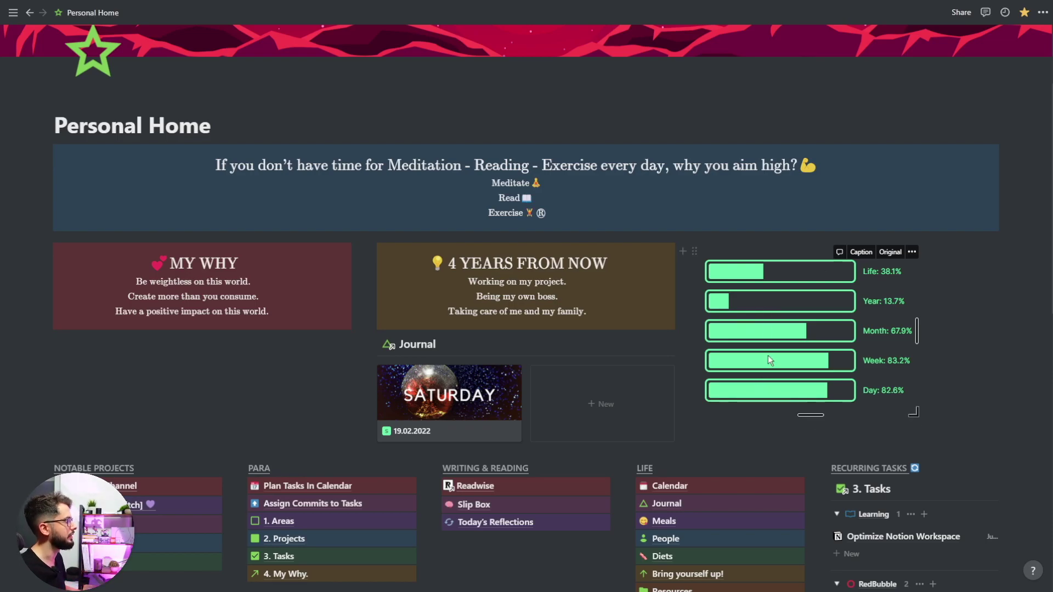
scroll(759, 325, "down", 1)
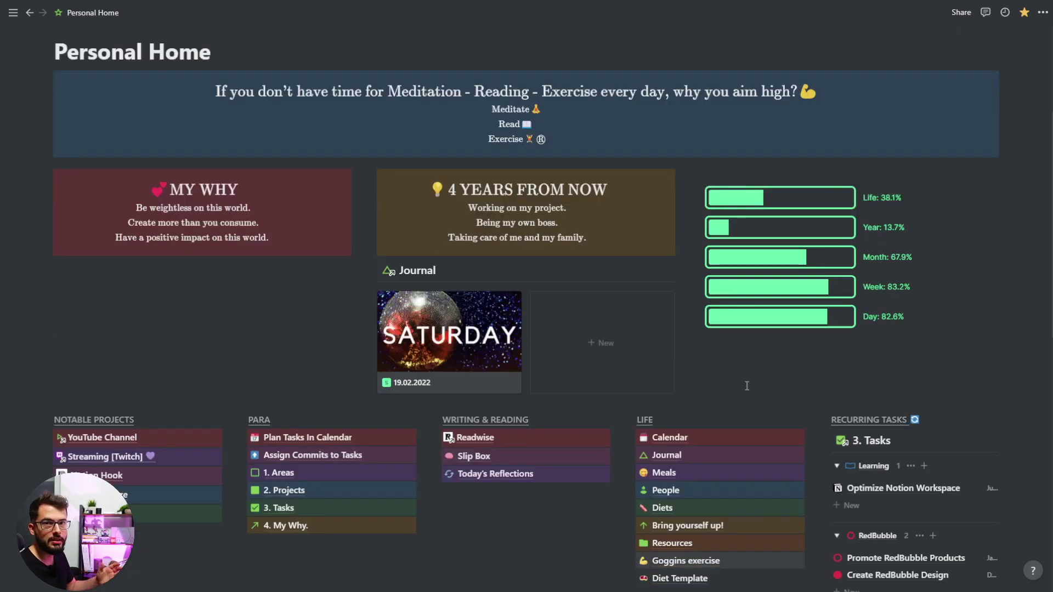
mouse_move(422, 366)
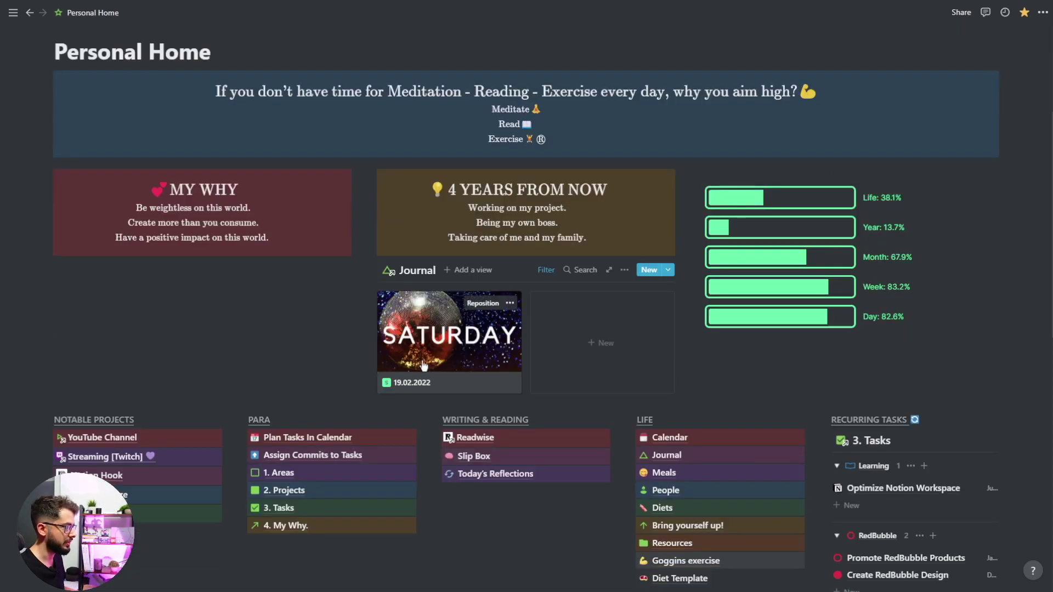
left_click(431, 366)
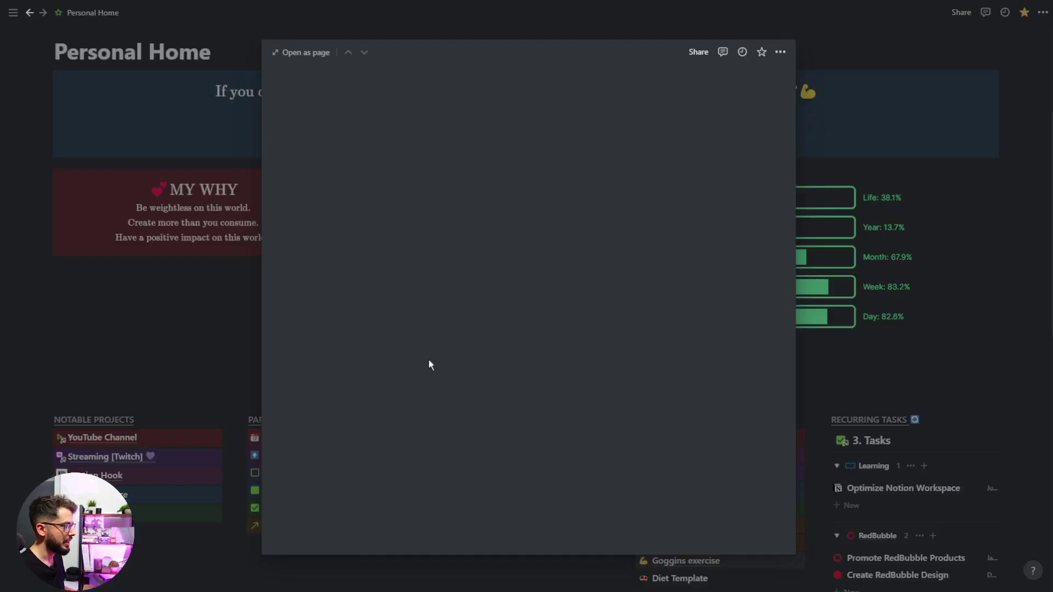
left_click(214, 310)
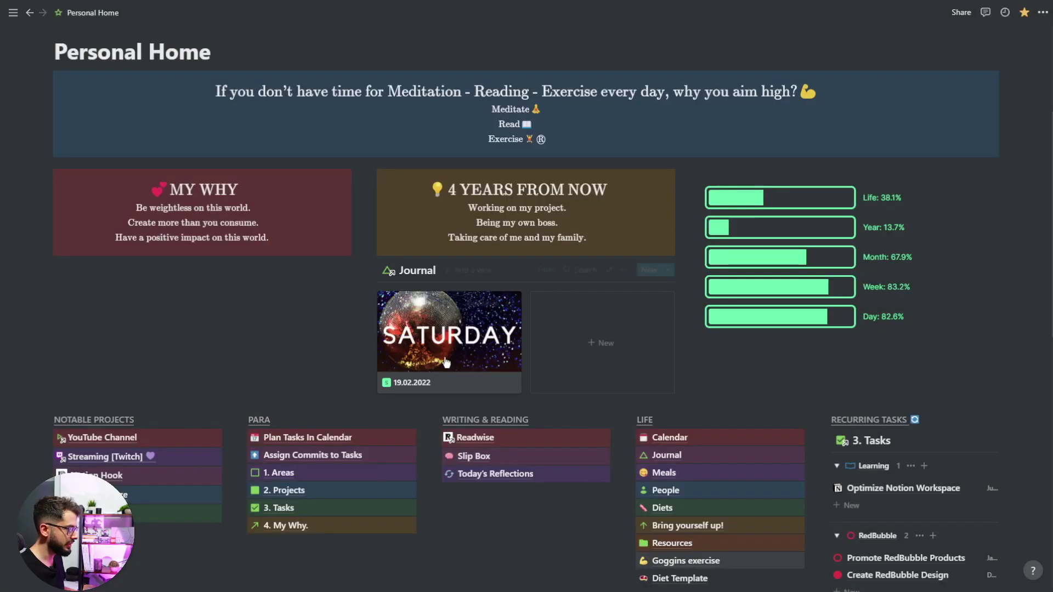
left_click(546, 270)
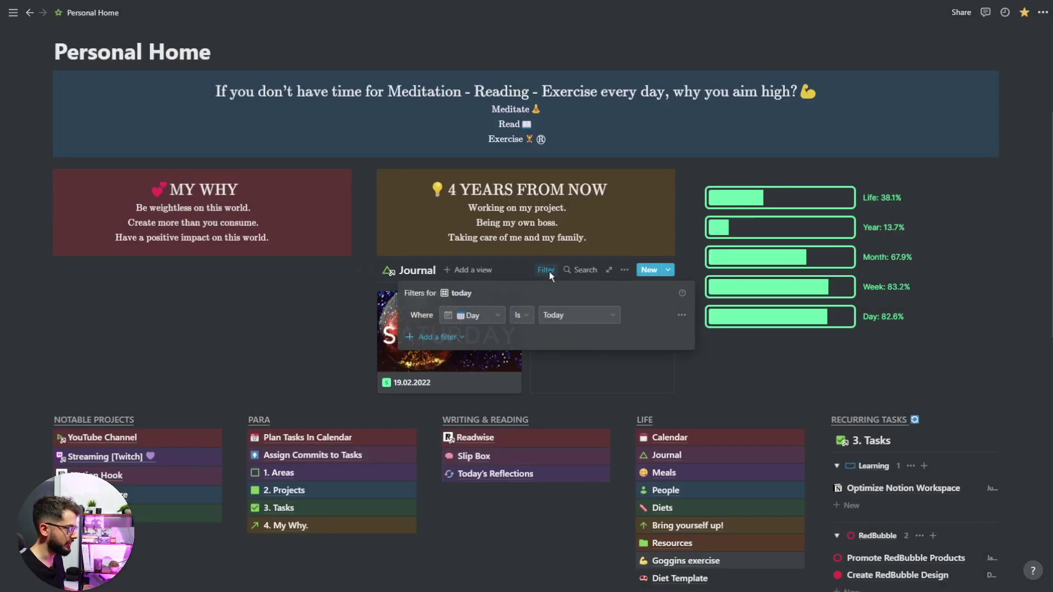
left_click(295, 328)
- Open the 19.02.2022 journal entry, review its habit checkboxes and other properties, and close it
left_click(473, 321)
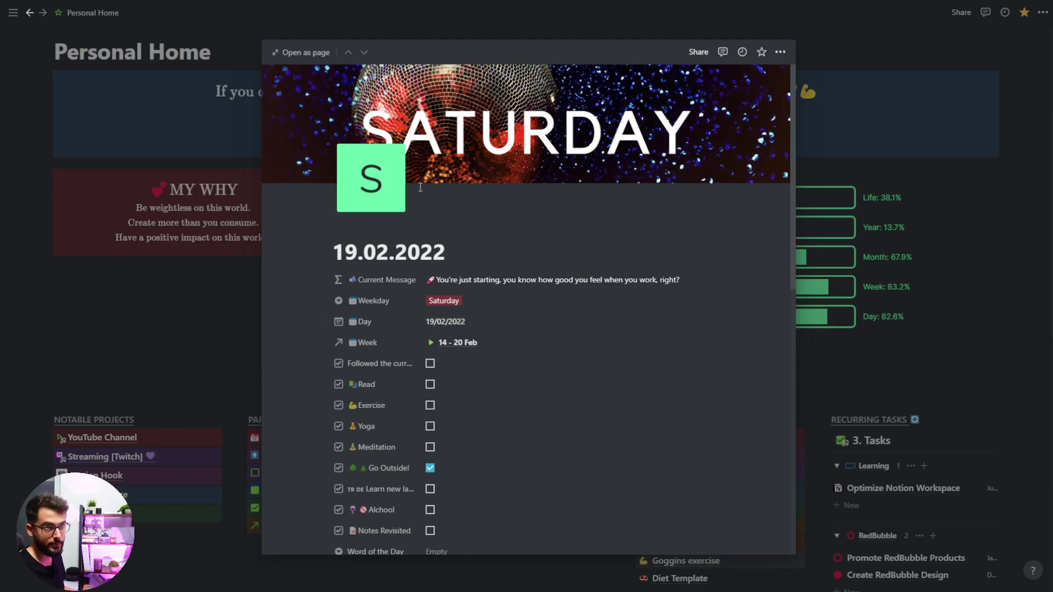
scroll(498, 232, "down", 3)
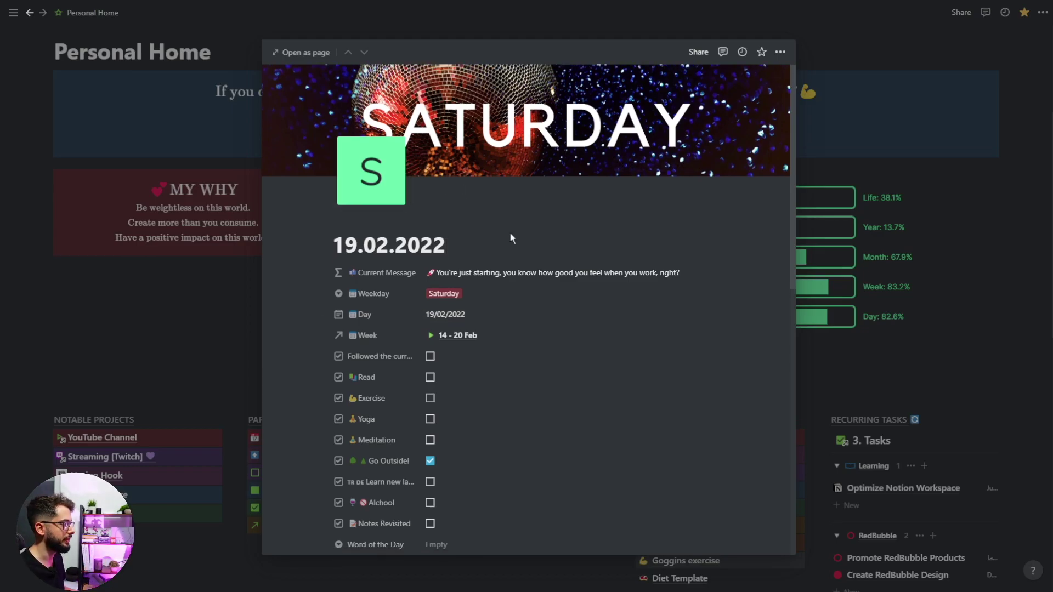
scroll(510, 227, "down", 6)
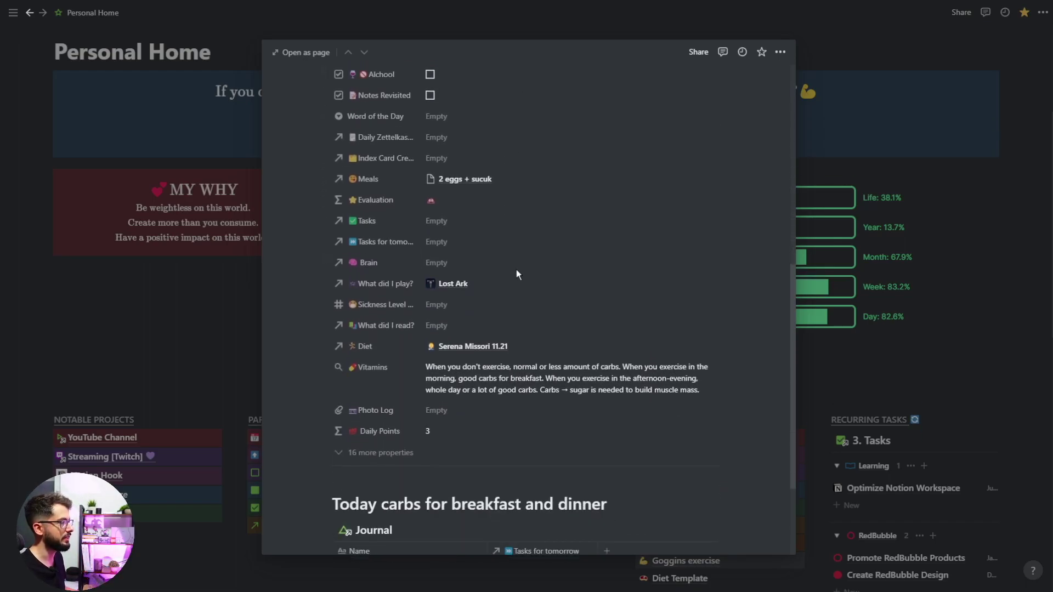
scroll(515, 267, "up", 8)
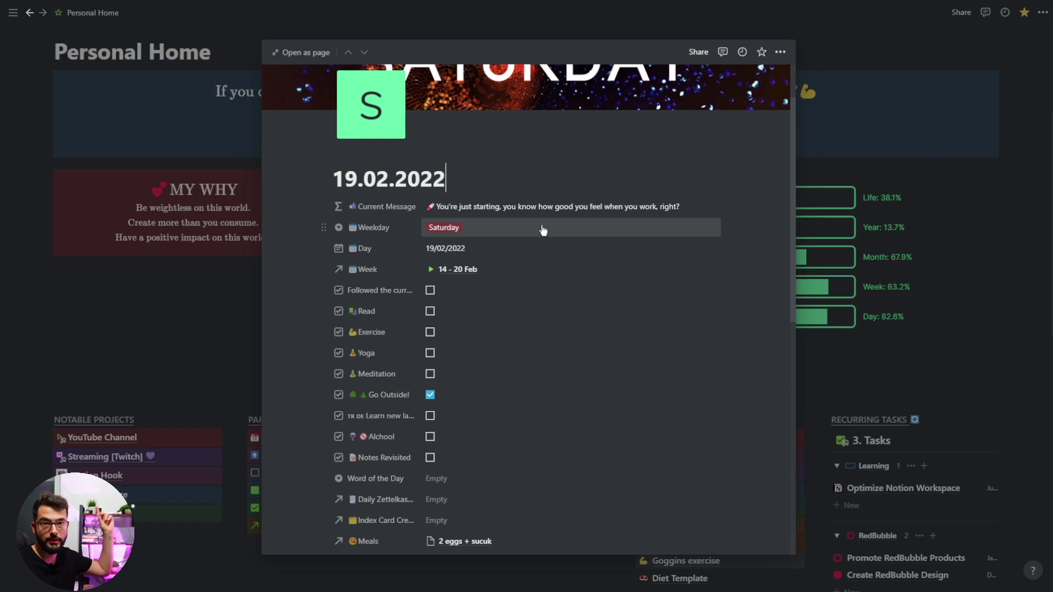
scroll(543, 229, "up", 2)
left_click(499, 230)
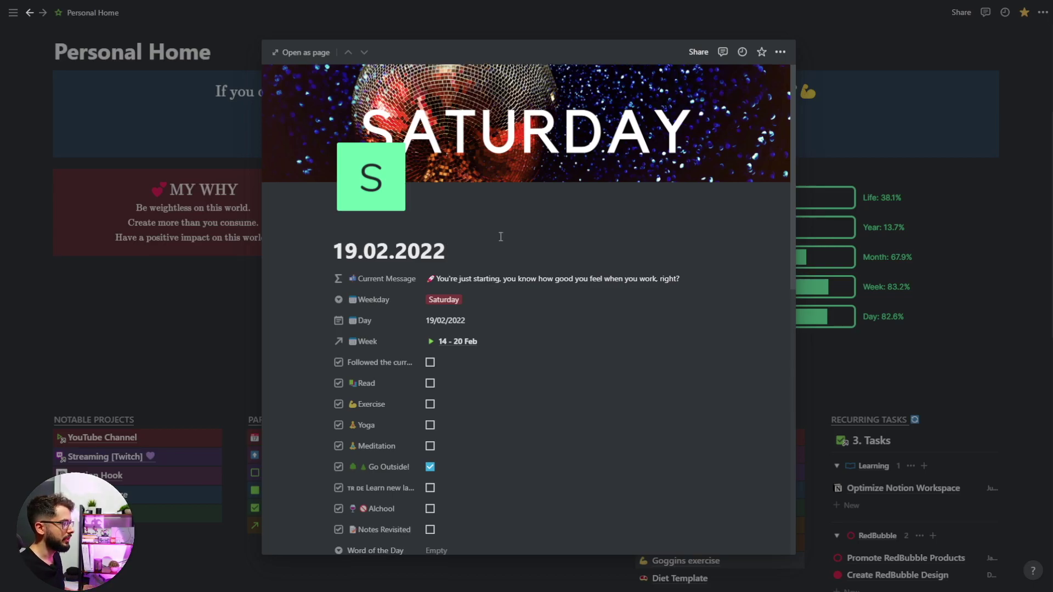
scroll(500, 235, "down", 8)
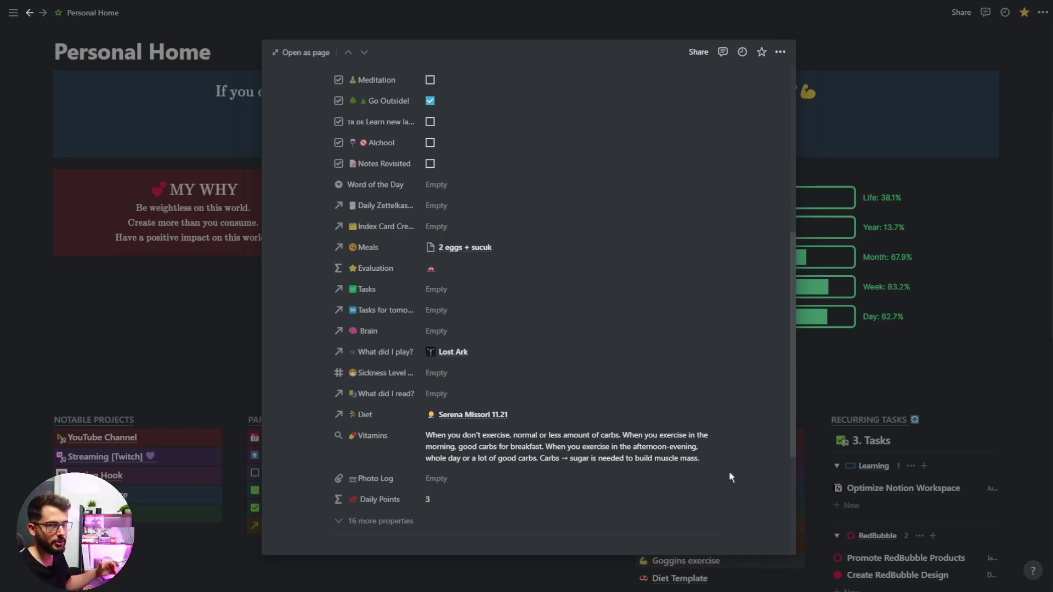
left_click(107, 272)
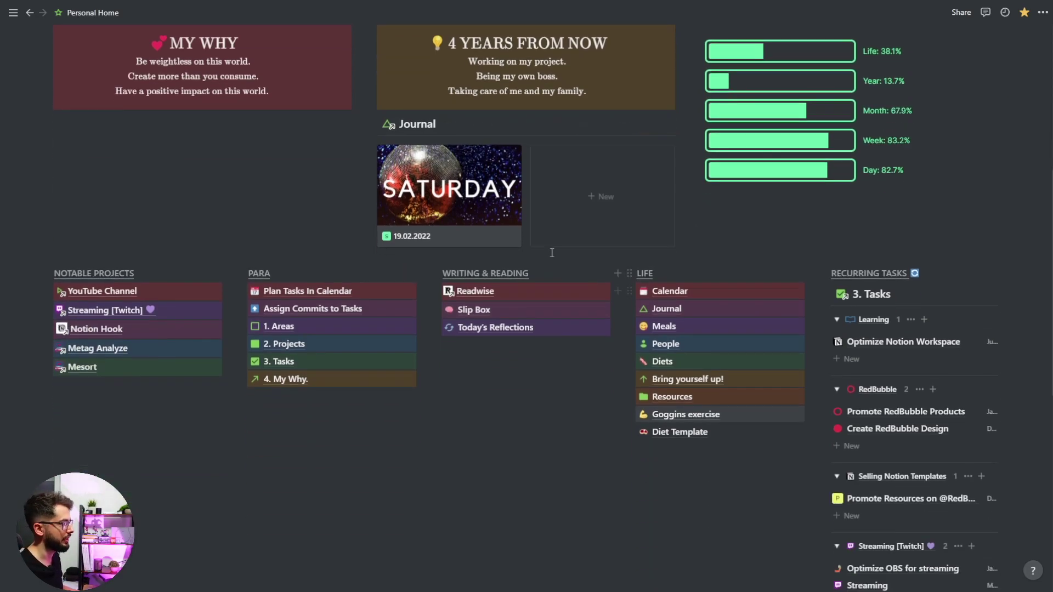
- Add a link to the Metag project page below Mesort in the Notable Projects list
scroll(519, 236, "down", 2)
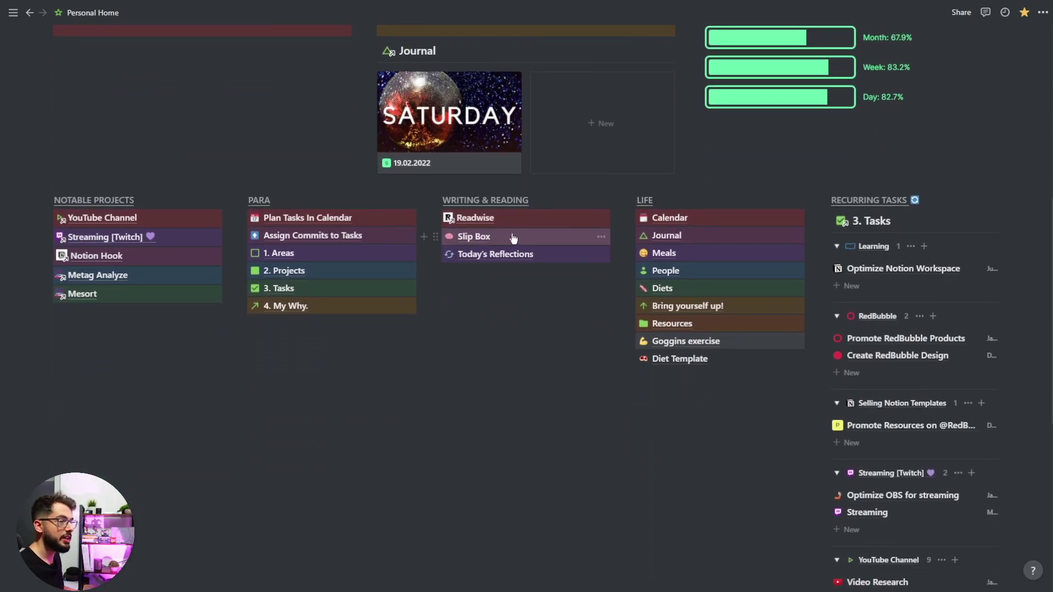
scroll(516, 239, "up", 4)
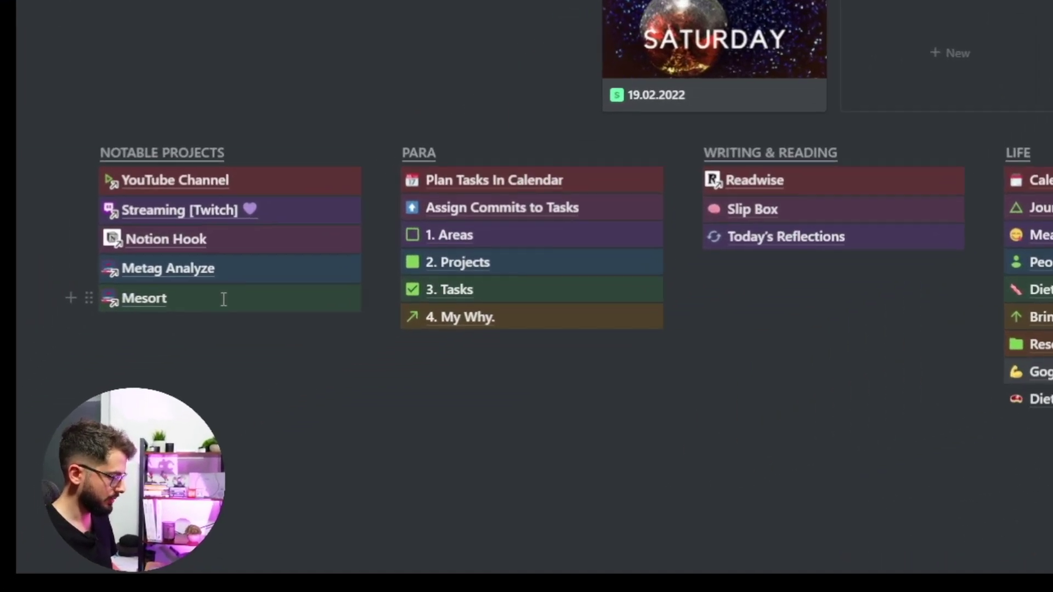
type("@")
type("metag")
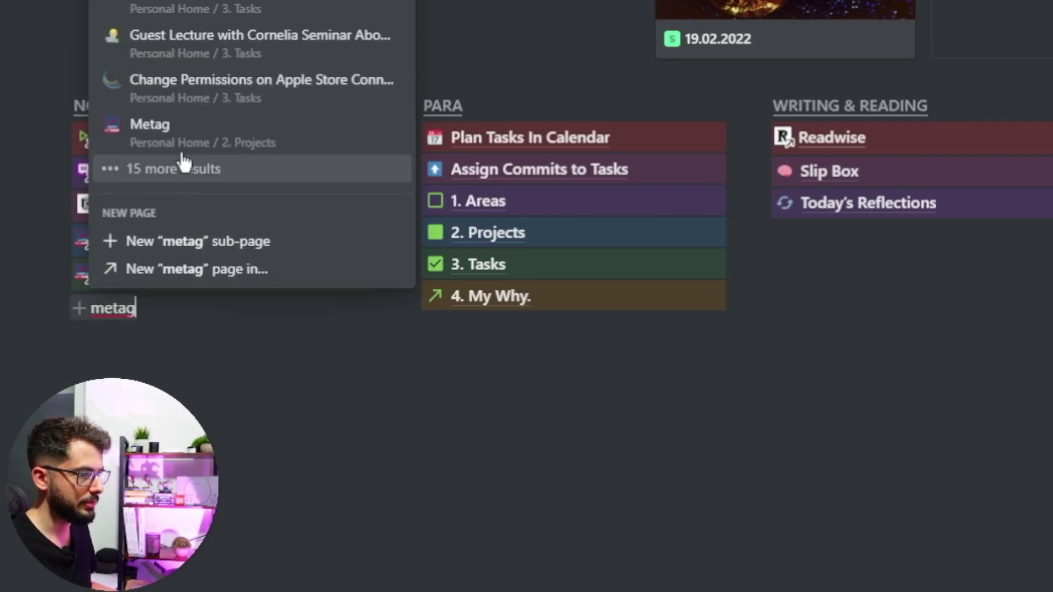
left_click(188, 137)
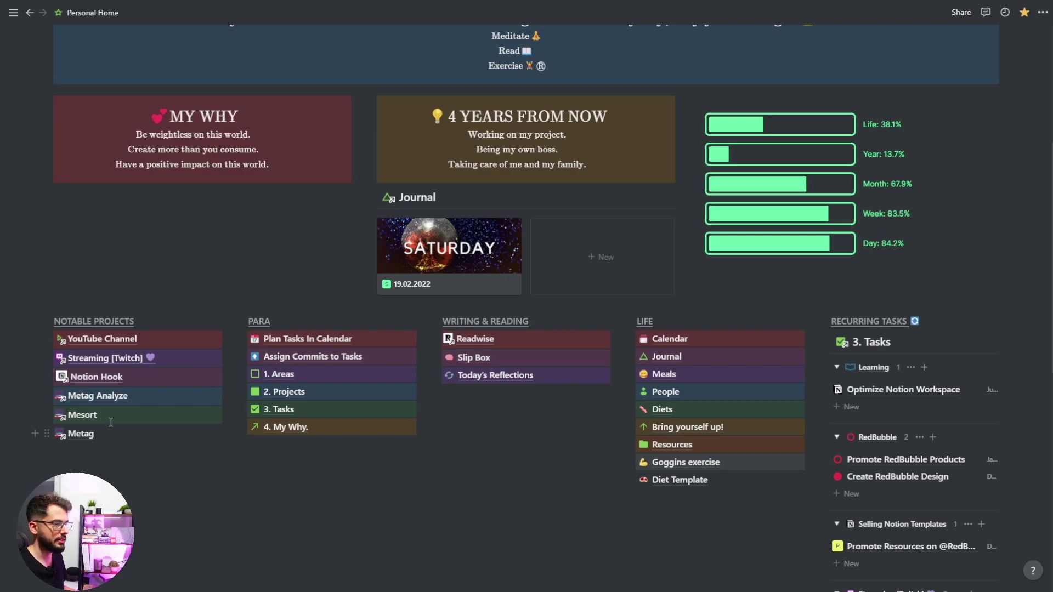
- Open the Mesort project page and examine its Bugs, Current Tasks and Completed Tasks sections
left_click(87, 415)
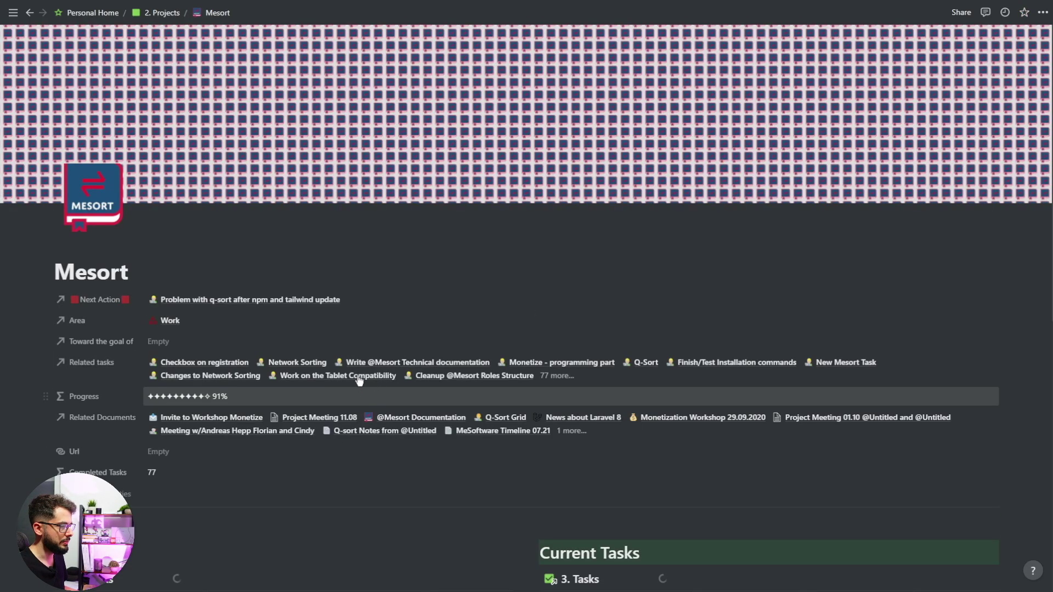
scroll(270, 343, "down", 8)
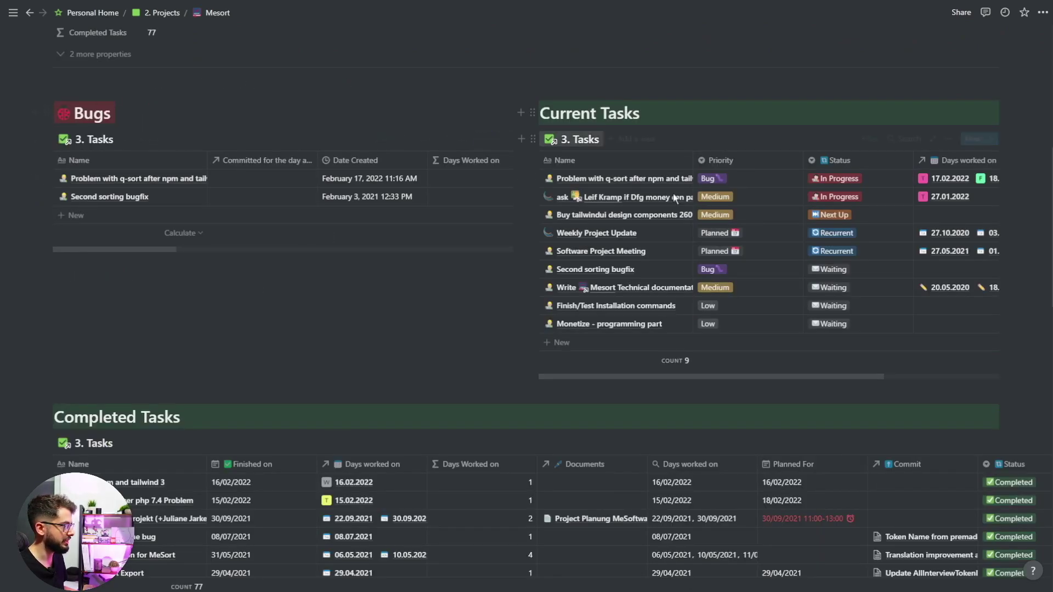
- Compare the bug tasks listed under Bugs with the Current Tasks table on the Mesort project page
scroll(267, 383, "down", 2)
scroll(506, 264, "up", 3)
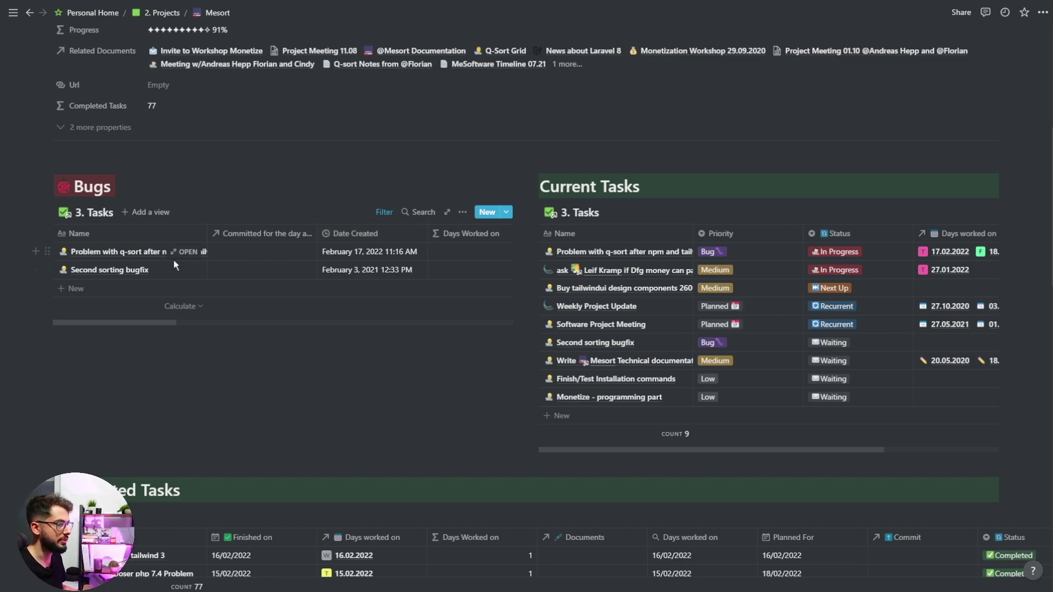
left_click_drag(154, 249, 67, 251)
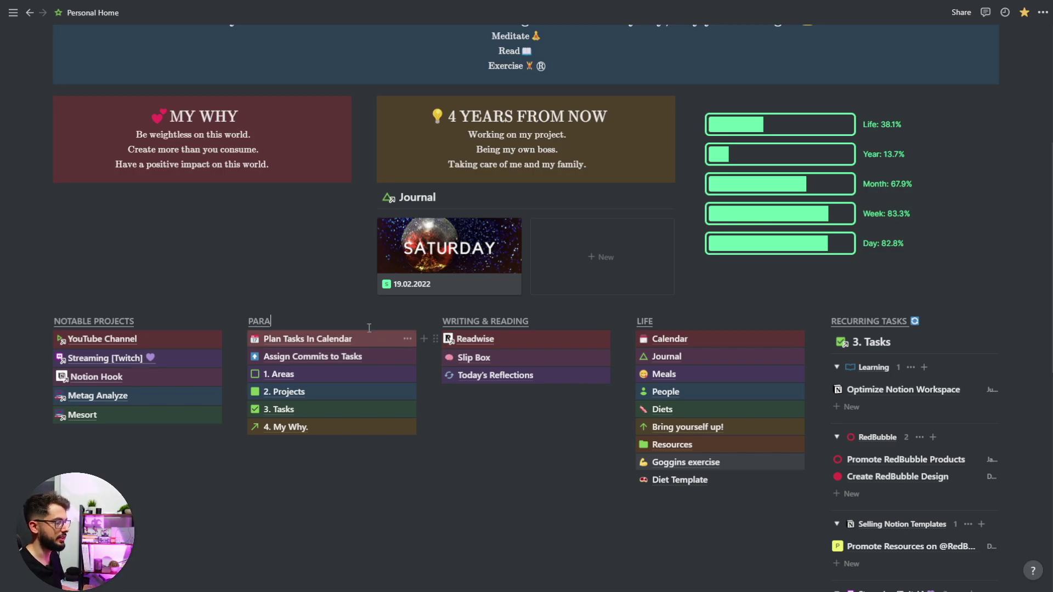
- Open the Plan Tasks In Calendar page and examine its calendar and the task lists on both sides
left_click(345, 340)
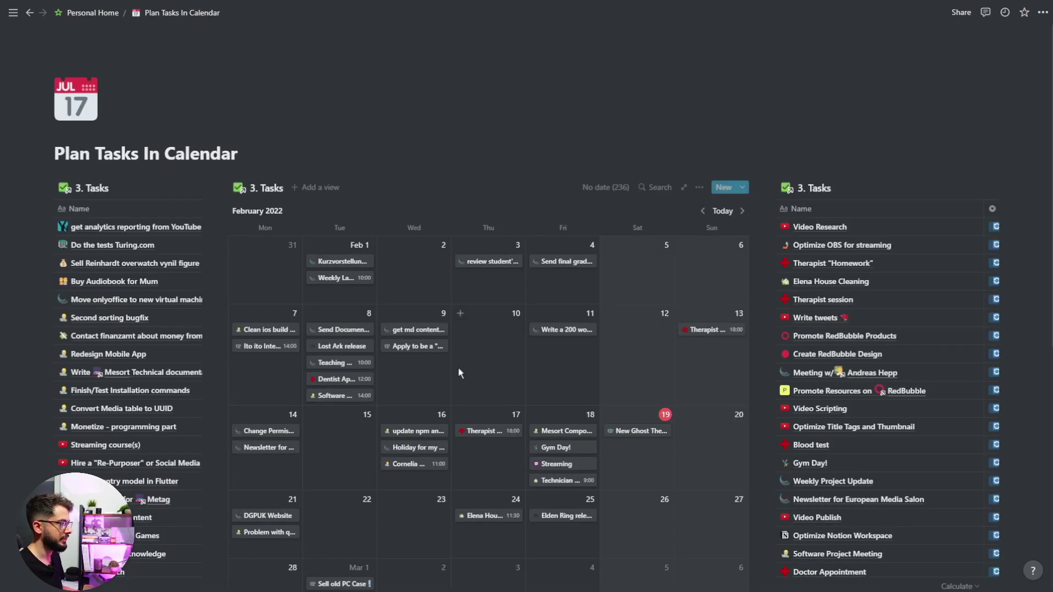
scroll(459, 367, "down", 2)
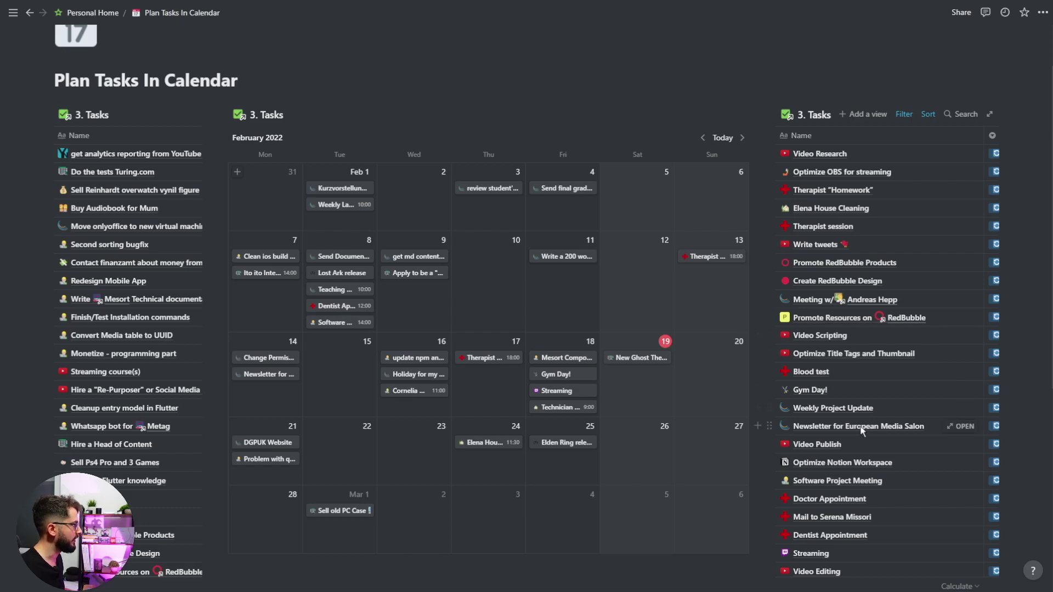
scroll(859, 431, "down", 2)
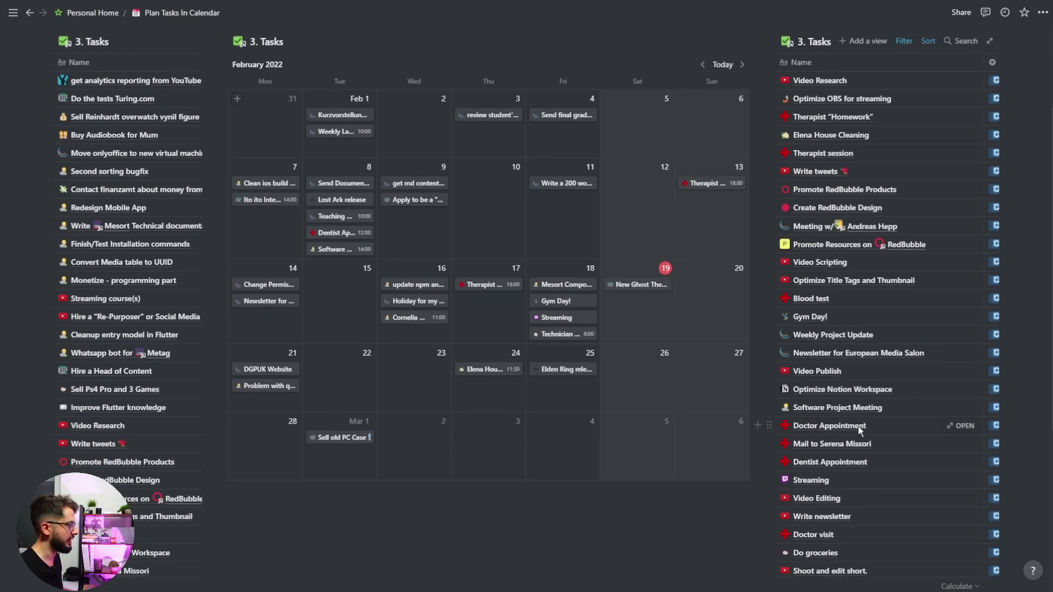
scroll(839, 449, "up", 2)
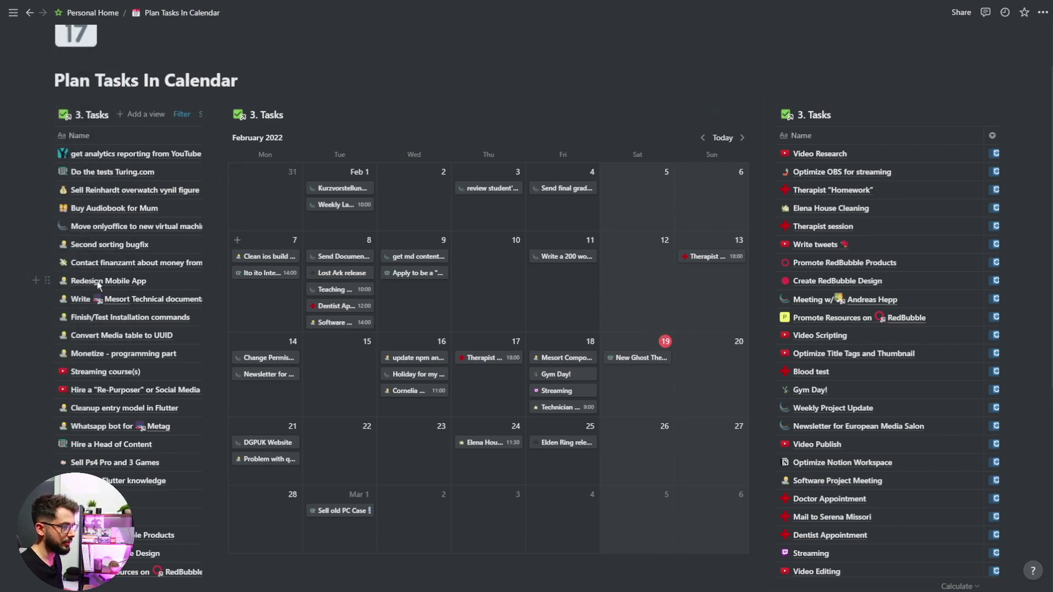
- Schedule the Redesign Mobile App task on 19 February in the calendar, and clear its Planned For date again
left_click_drag(107, 285, 631, 390)
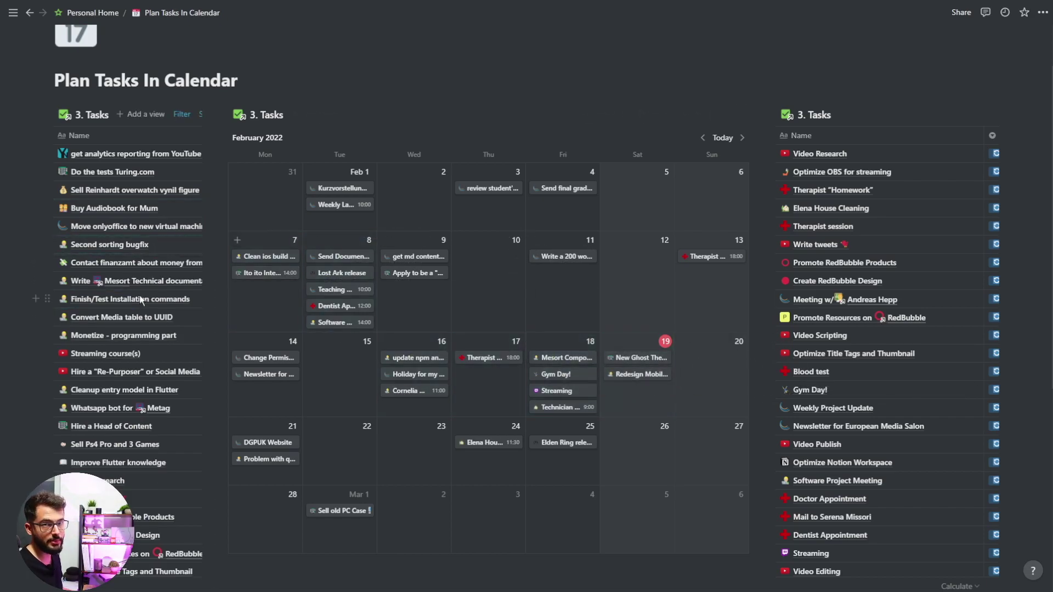
left_click(621, 378)
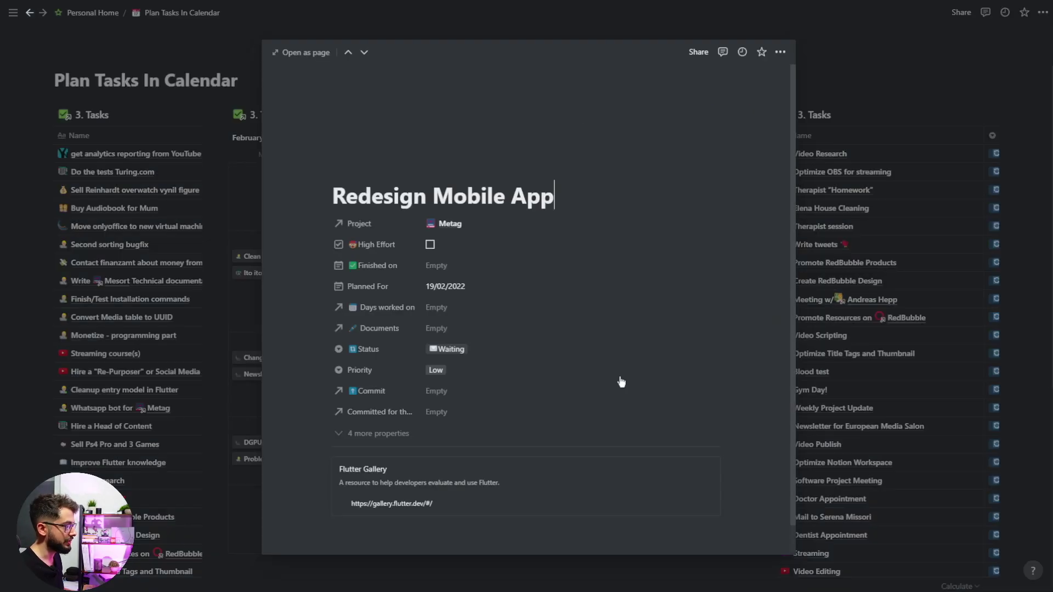
left_click(479, 286)
left_click(471, 555)
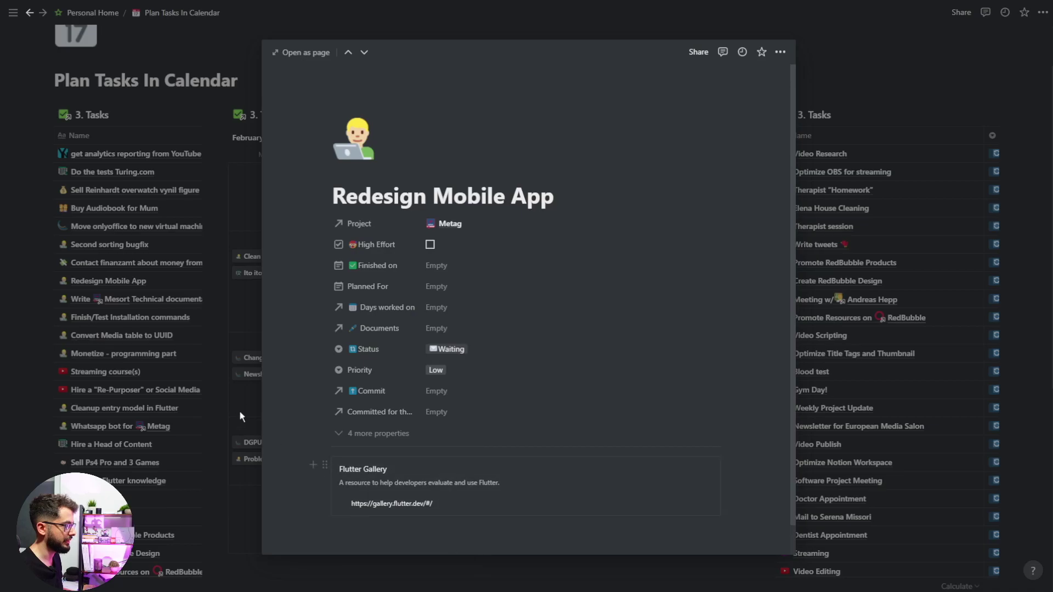
left_click(233, 399)
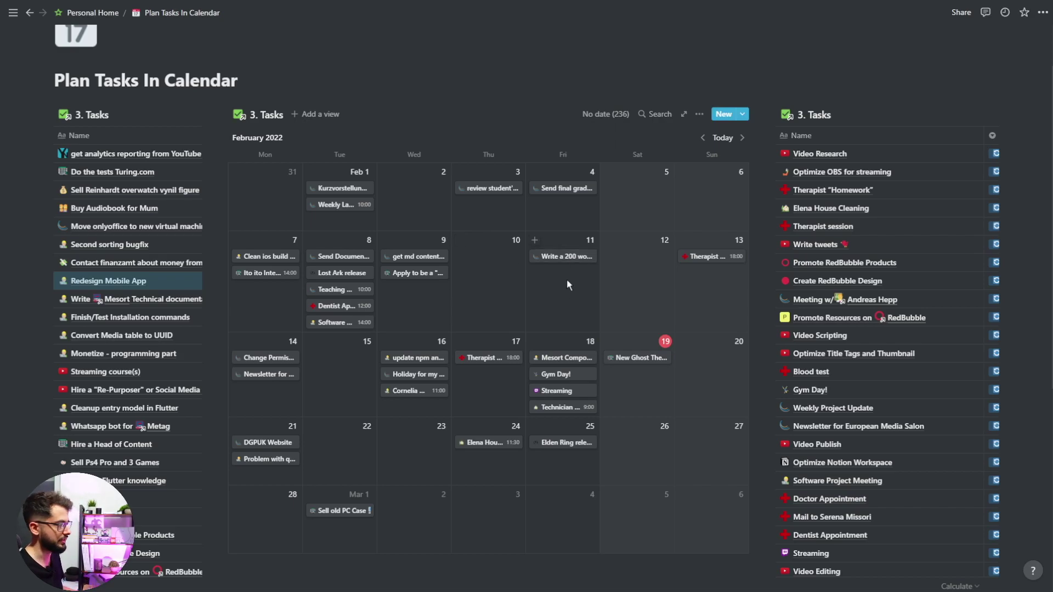
mouse_move(493, 442)
left_mouse_down()
mouse_move(487, 382)
mouse_move(497, 451)
left_mouse_up()
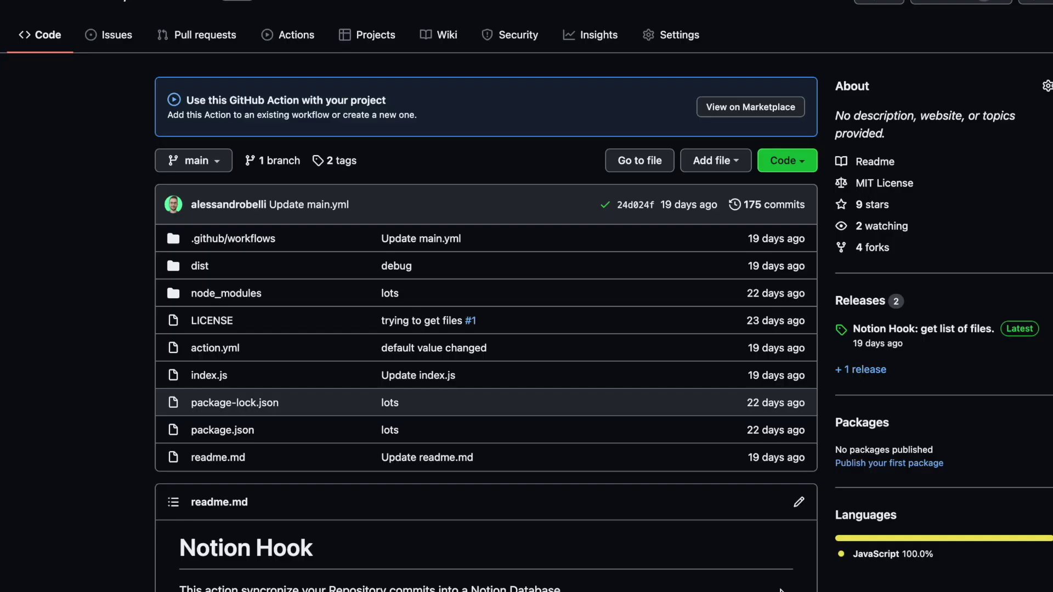
- Read the setup instructions and input descriptions in the Notion Hook repository's readme
scroll(781, 589, "down", 3)
scroll(782, 590, "down", 9)
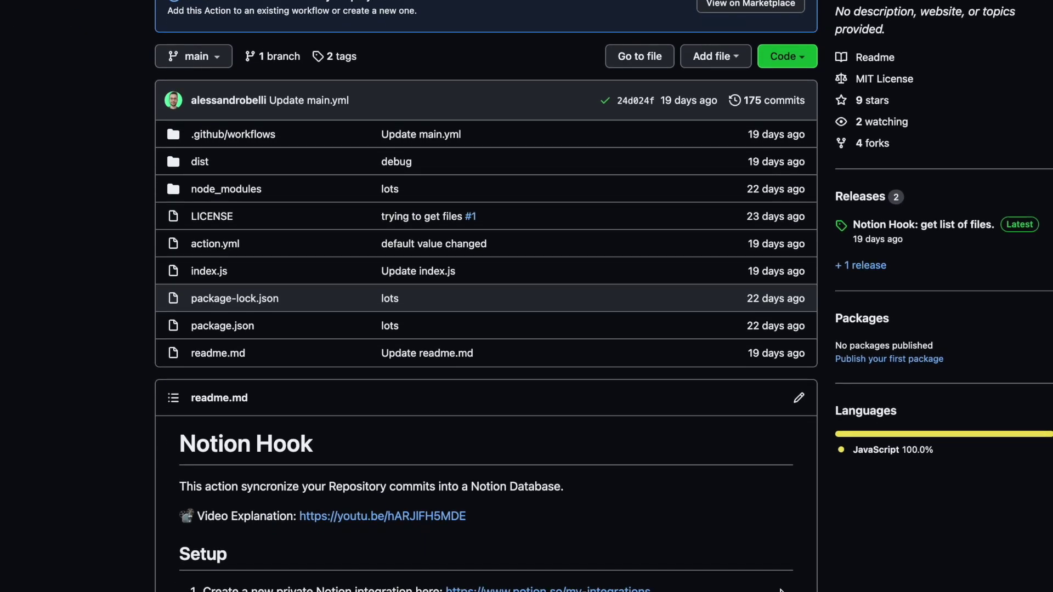
scroll(781, 591, "down", 10)
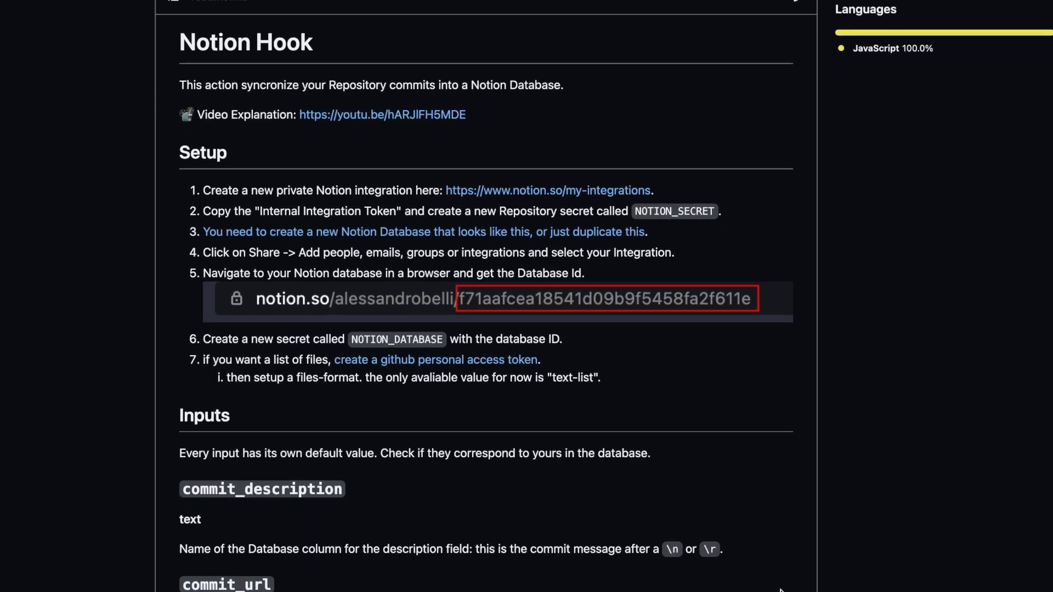
scroll(782, 591, "down", 4)
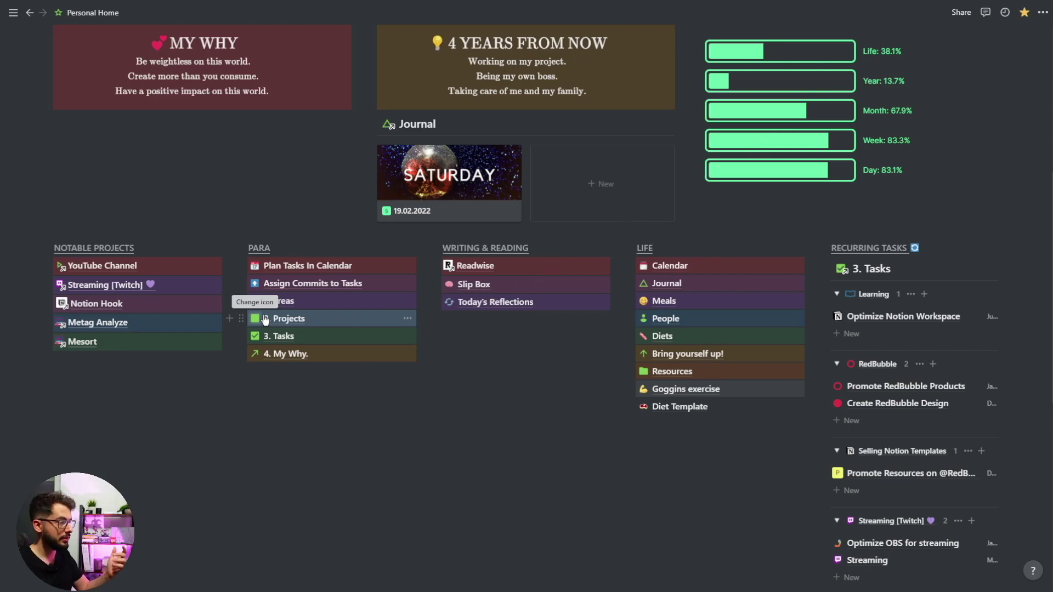
- Open the full Commits database through the Assign Commits to Tasks page and review the commits in its Mesort group
left_click(323, 283)
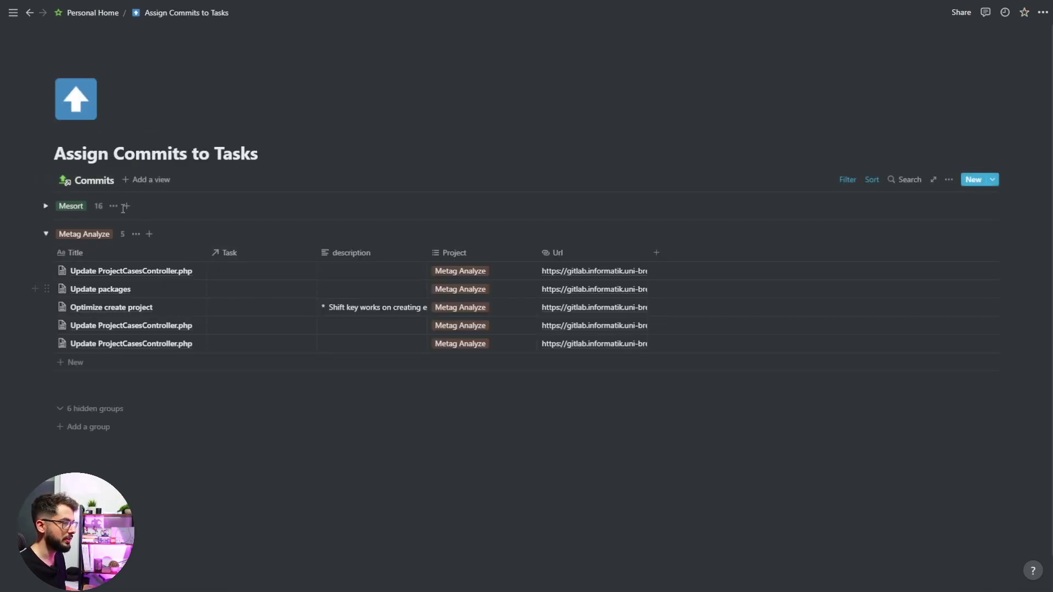
left_click(88, 181)
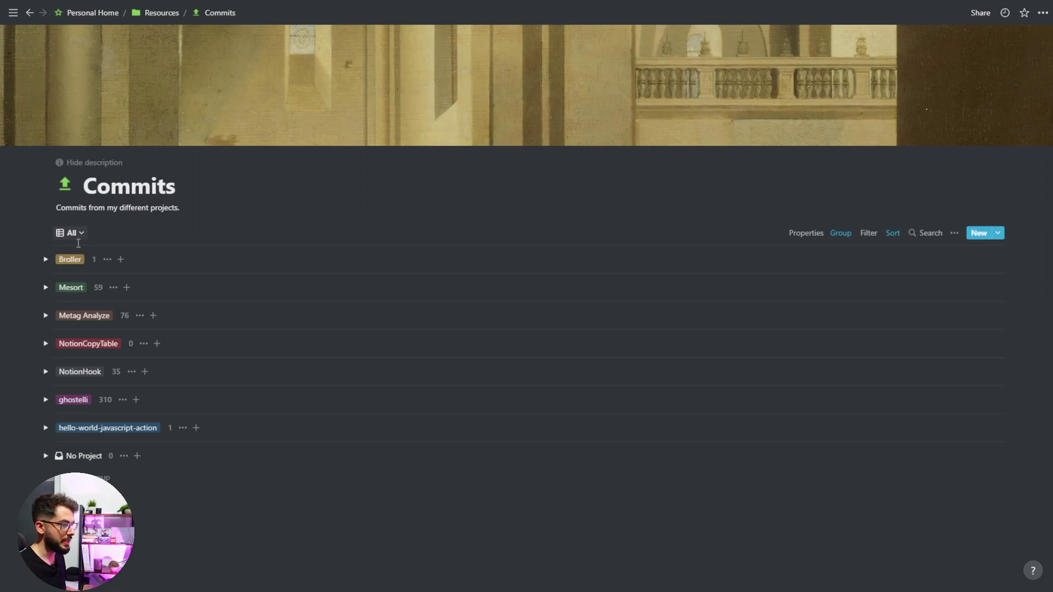
left_click(47, 288)
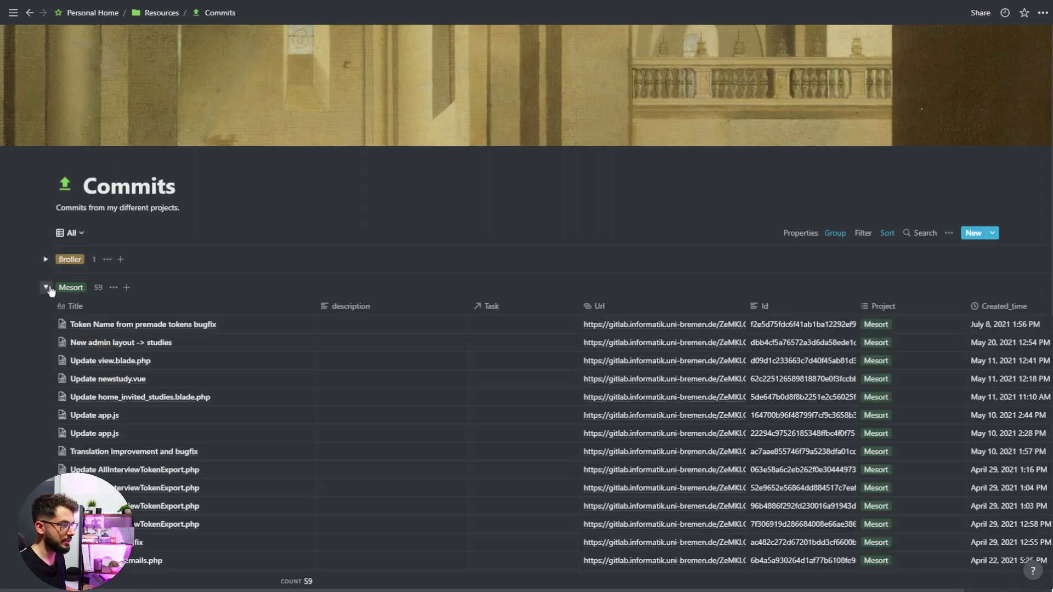
scroll(54, 331, "down", 10)
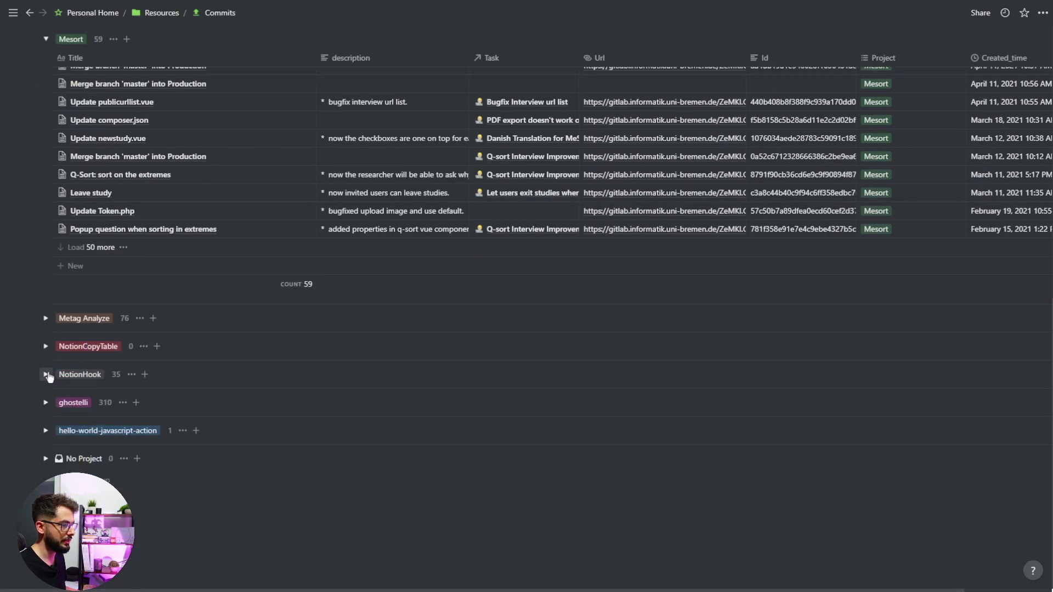
- Expand the NotionHook group in the Commits database and review its commits and linked tasks
left_click(46, 374)
scroll(182, 351, "down", 4)
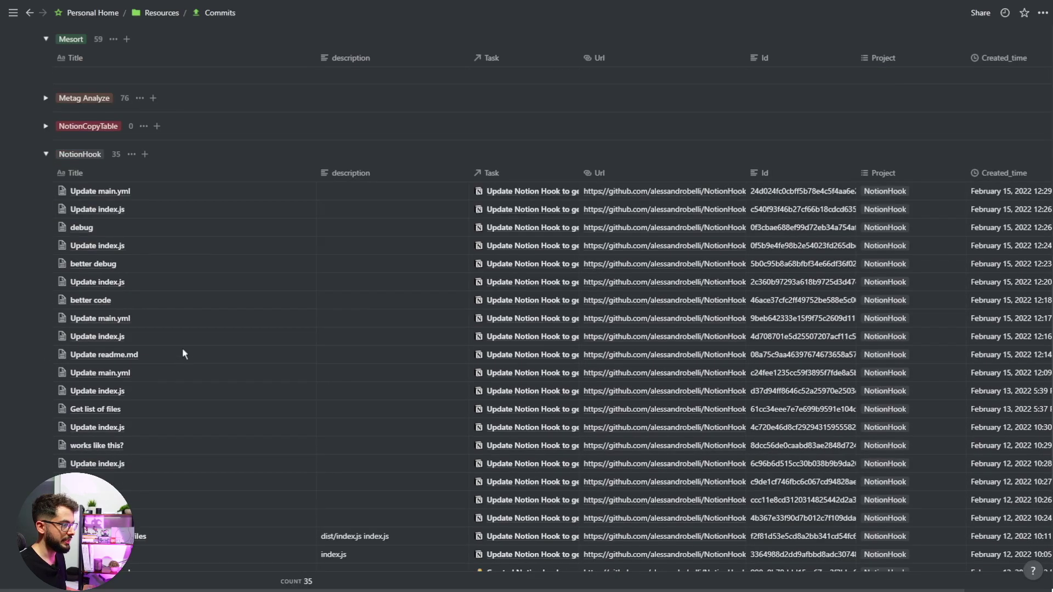
scroll(182, 355, "down", 4)
scroll(323, 364, "up", 3)
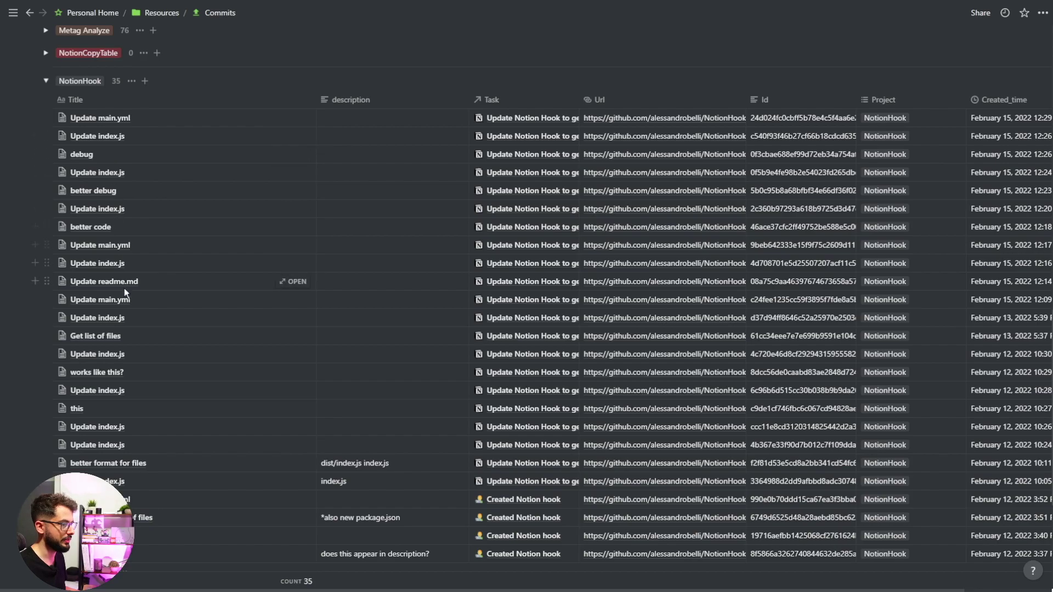
scroll(216, 396, "down", 1)
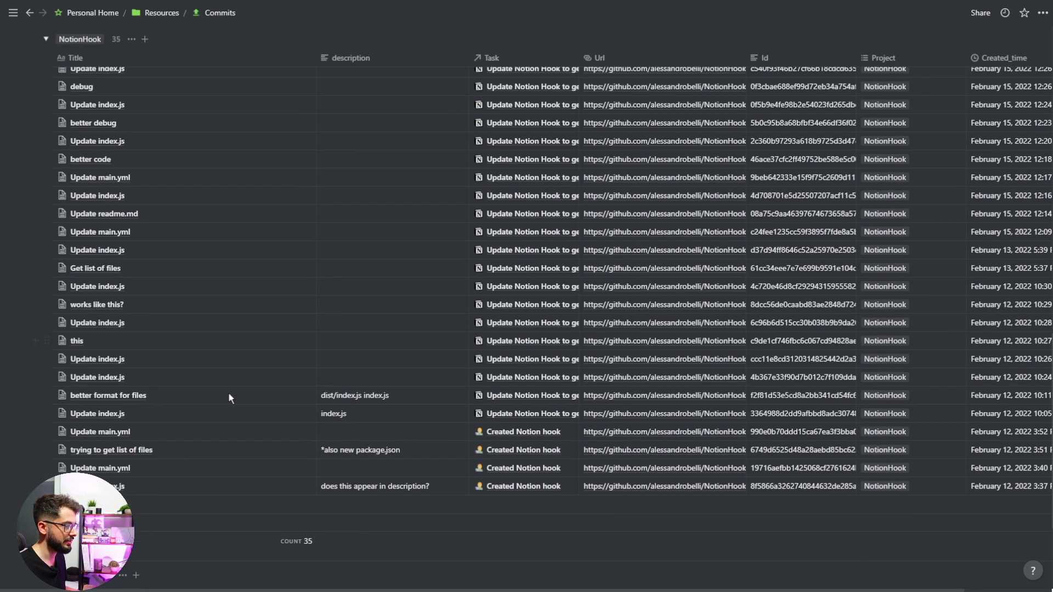
- Check the page content and linked task of the "better format for files" commit, and return to Assign Commits to Tasks
left_click(296, 390)
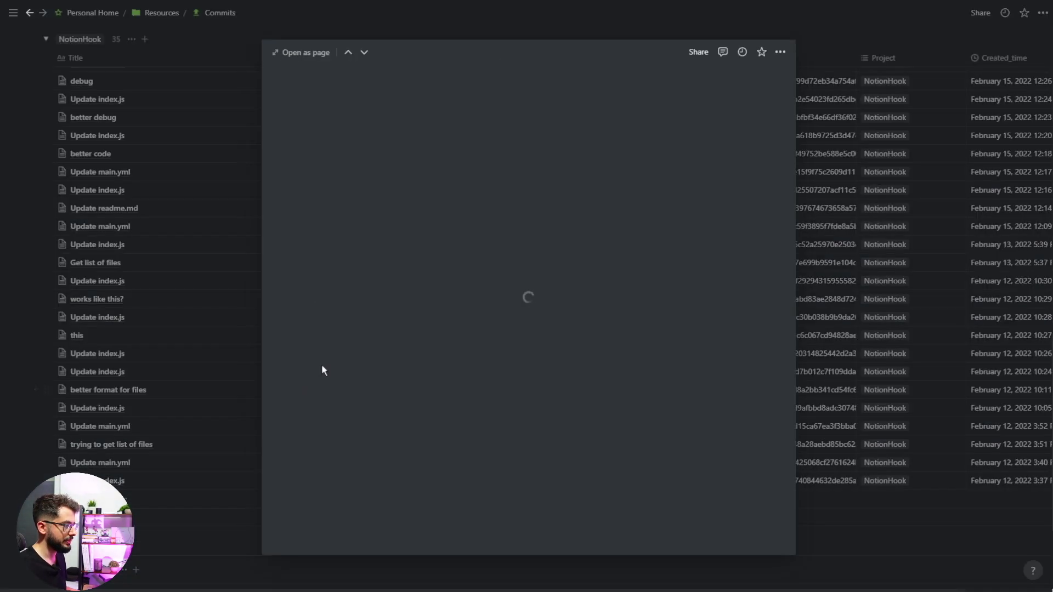
left_click_drag(338, 344, 411, 343)
left_click(236, 307)
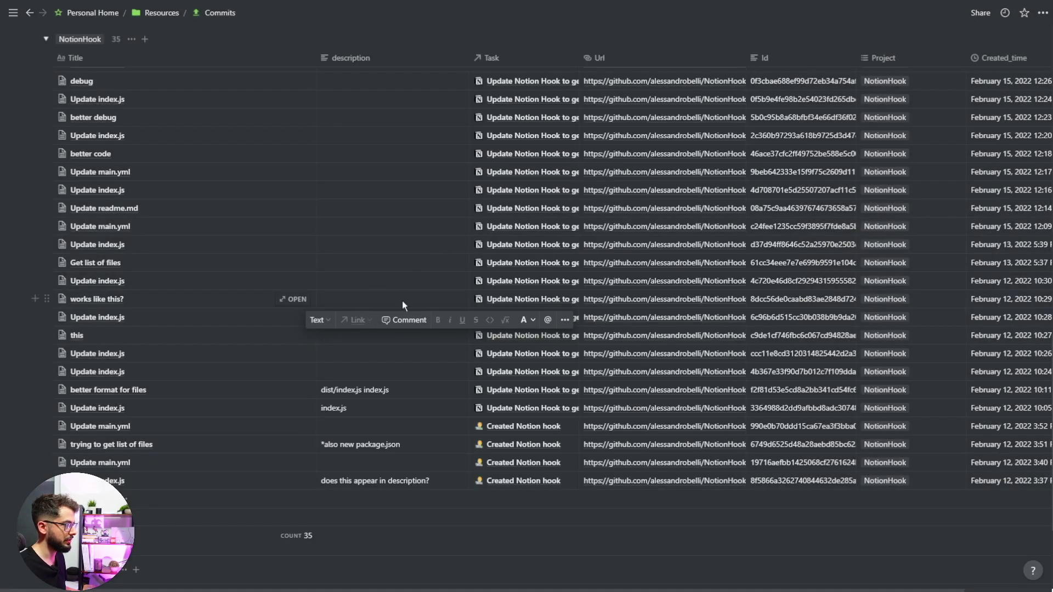
left_click(502, 386)
key("Escape")
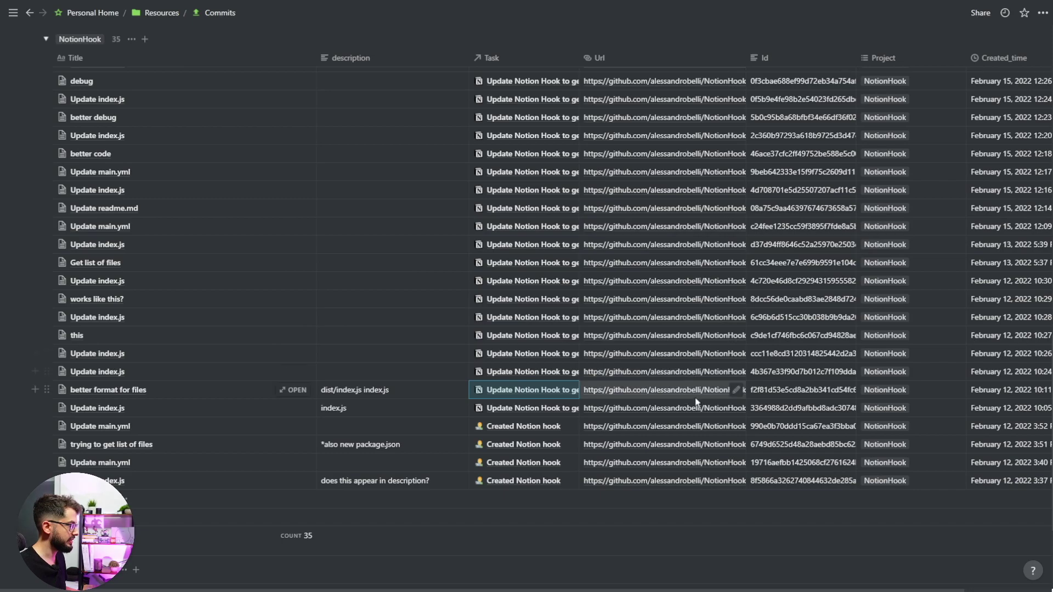
scroll(347, 261, "up", 5)
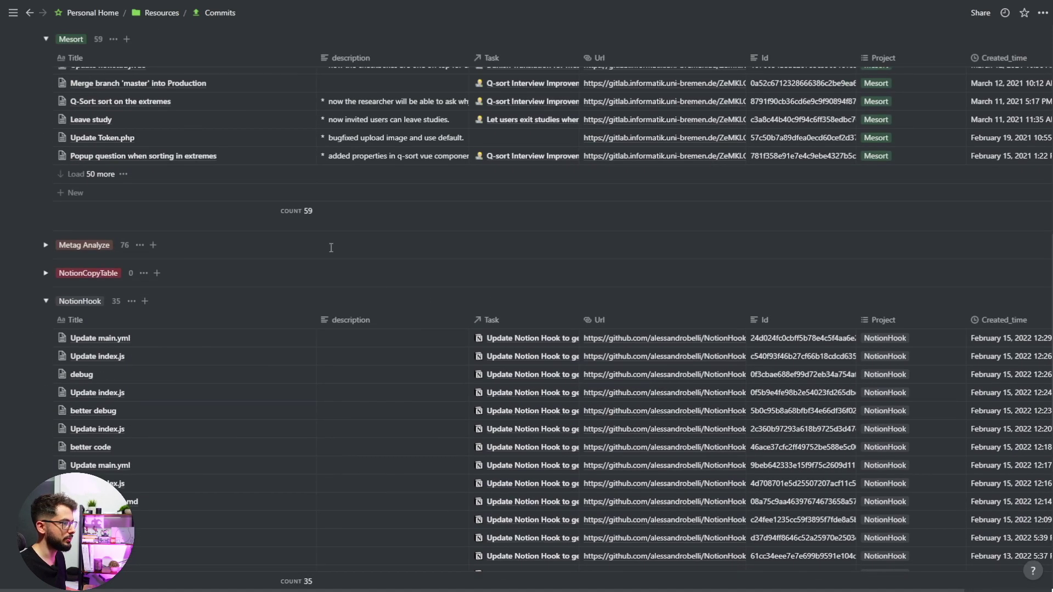
left_click(30, 13)
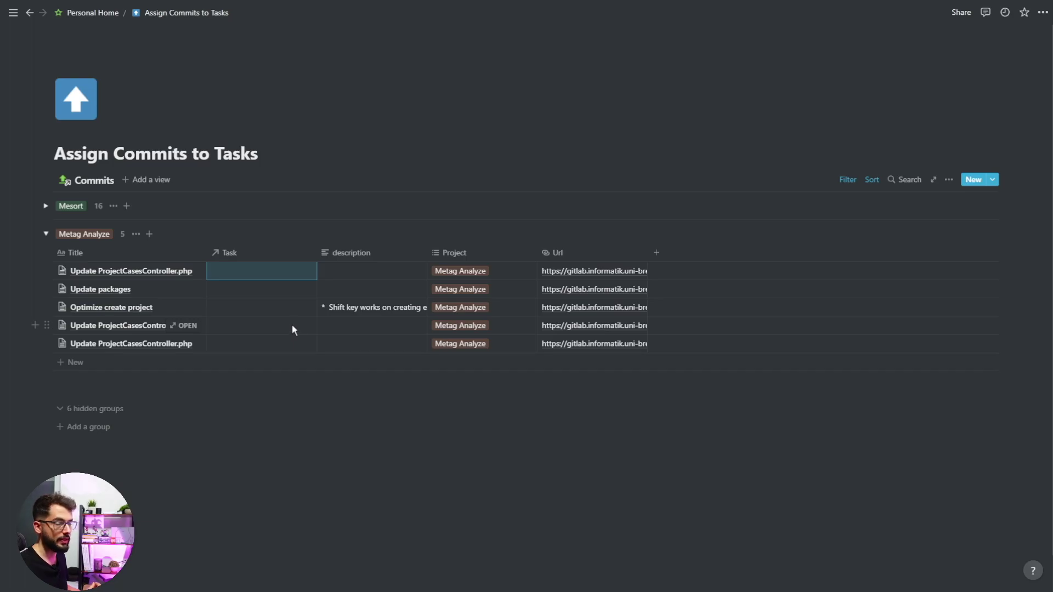
- Open the first Update ProjectCasesController.php commit under Metag Analyze, review its changed files and properties, and close it
left_click(184, 270)
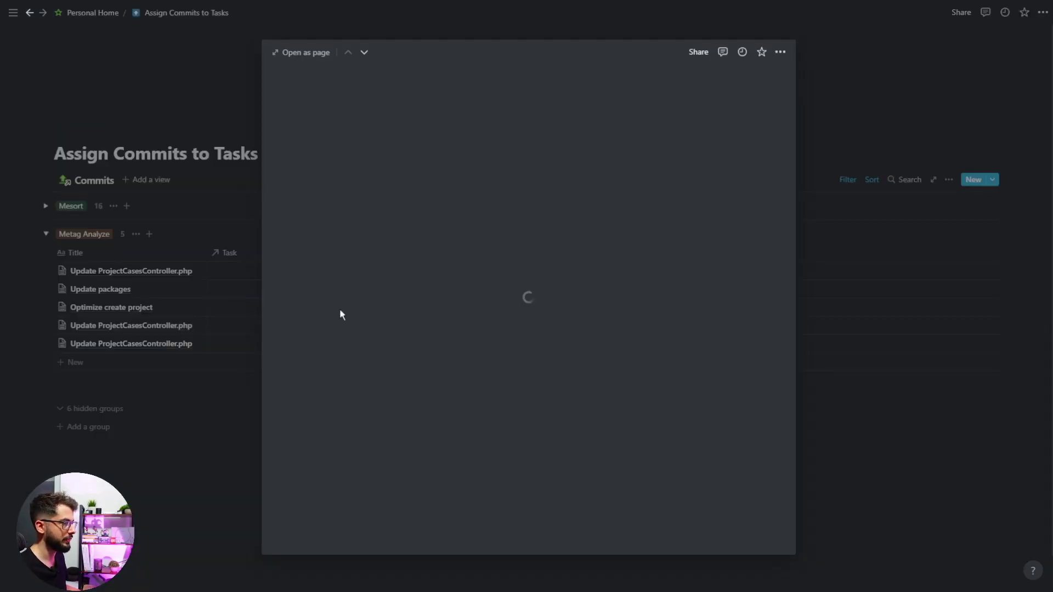
left_click(338, 372)
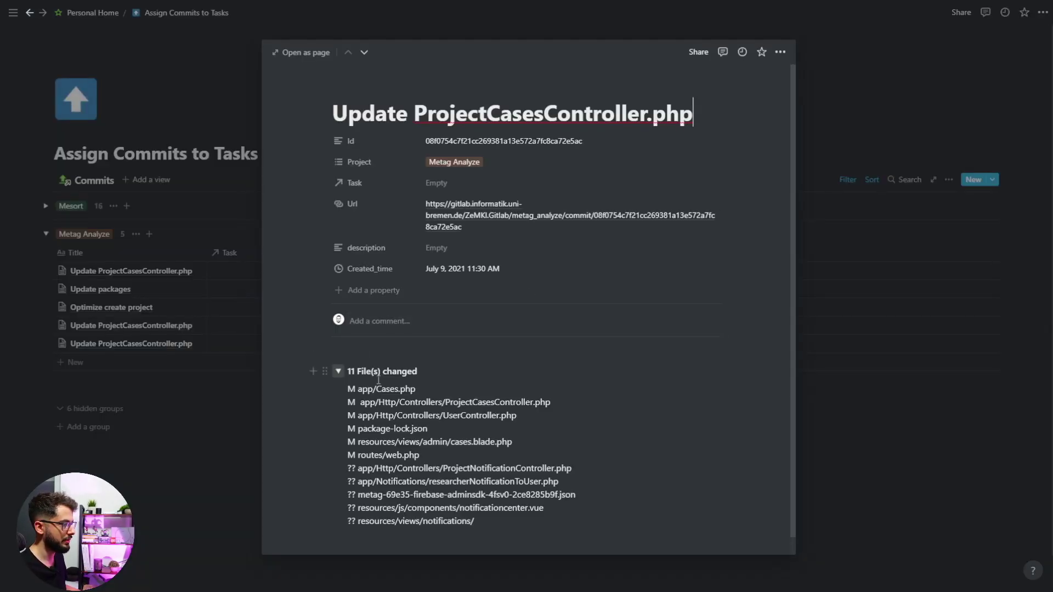
left_click(338, 371)
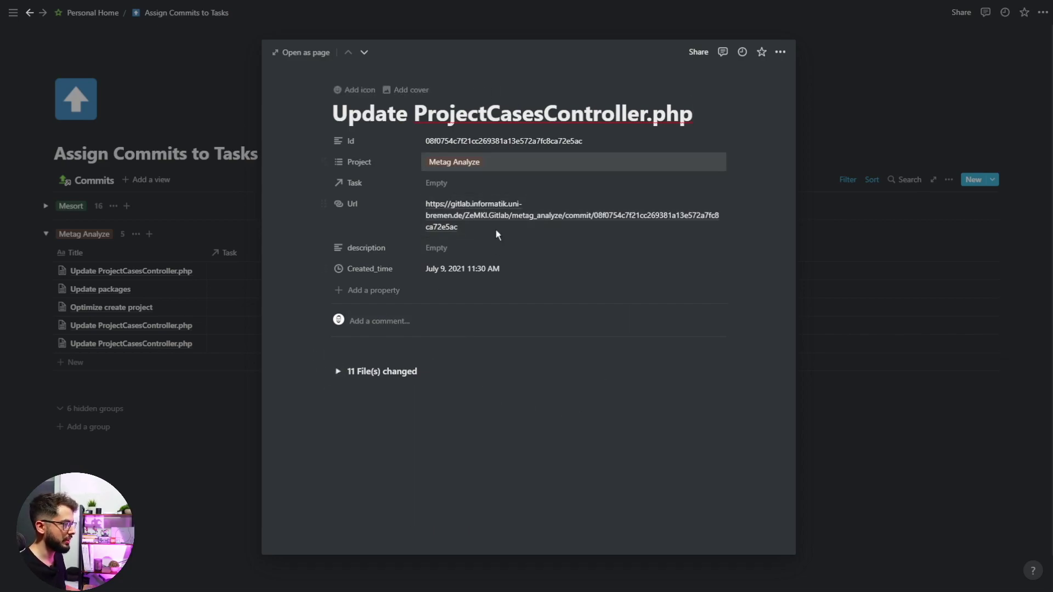
left_click(206, 314)
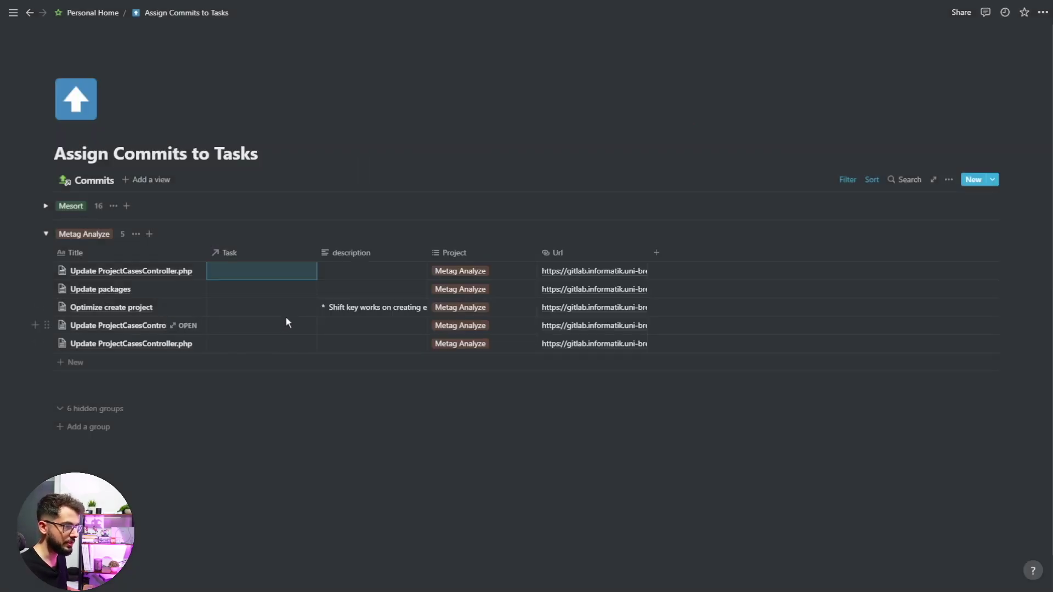
- Assign the first Update ProjectCasesController.php commit to a task found by searching for "notification" in its Task relation
left_click(257, 271)
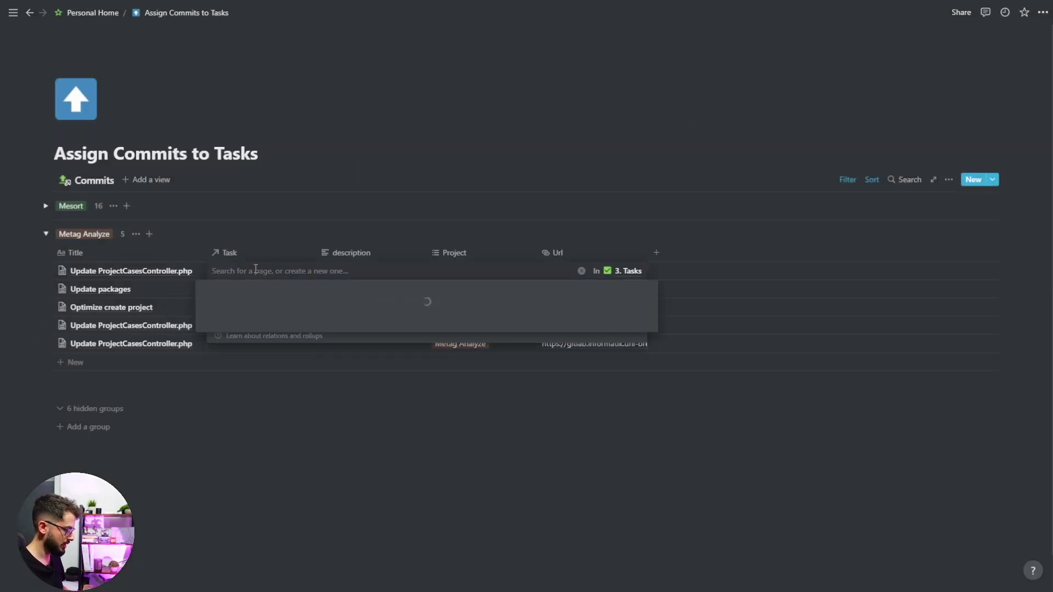
type("notifi")
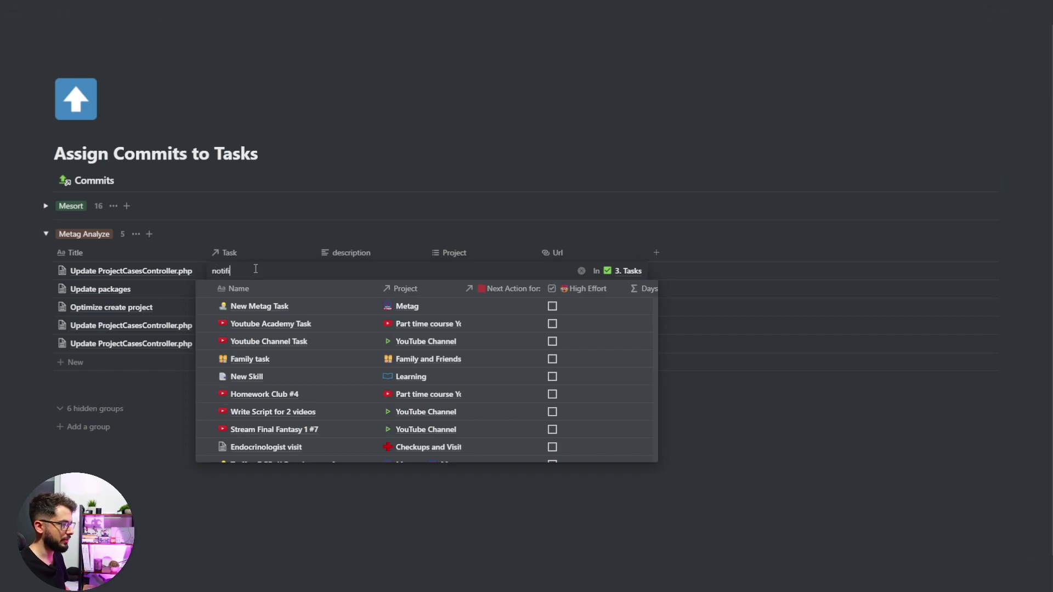
type("cation")
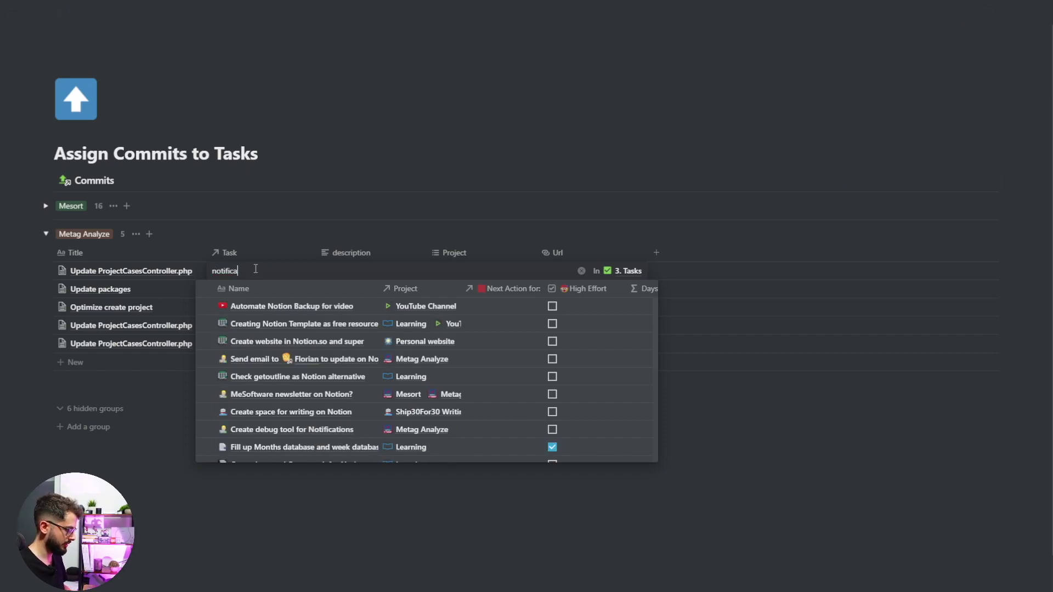
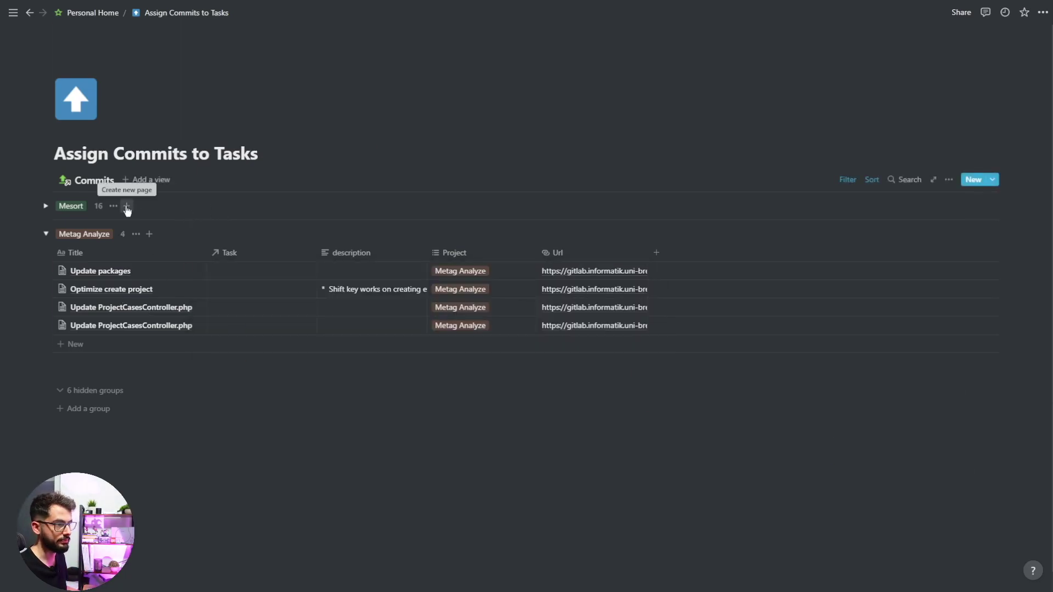
- Return to the Personal Home page and open the 2. Projects database
key("ctrl+[")
left_click(346, 298)
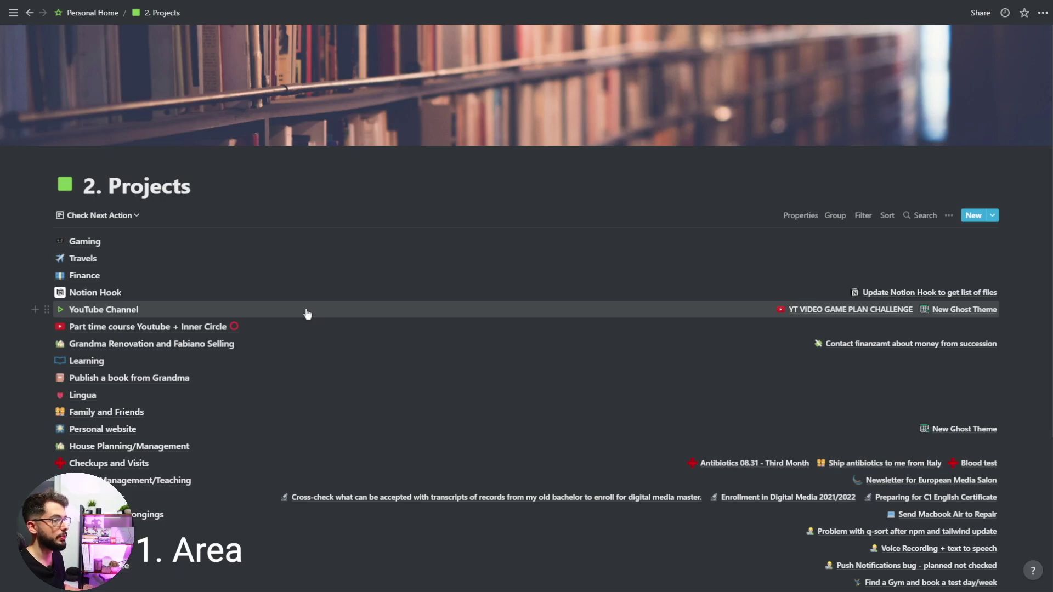
- Open the Notion Hook project from 2. Projects, view its related task "Update Notion Hook to get list of files", and close it
scroll(235, 94, "down", 1)
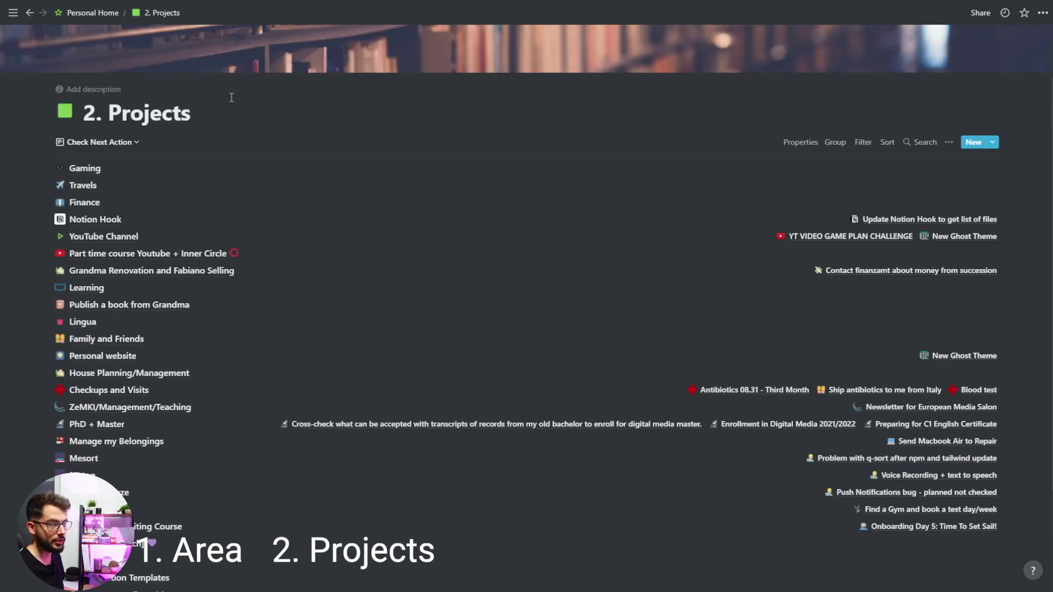
scroll(258, 176, "down", 1)
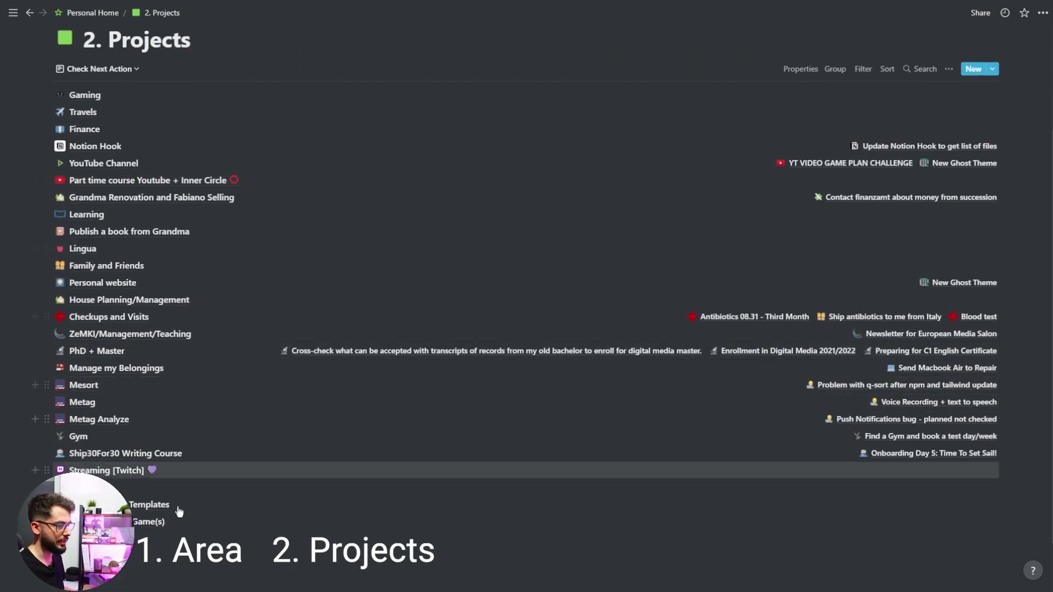
left_click(222, 147)
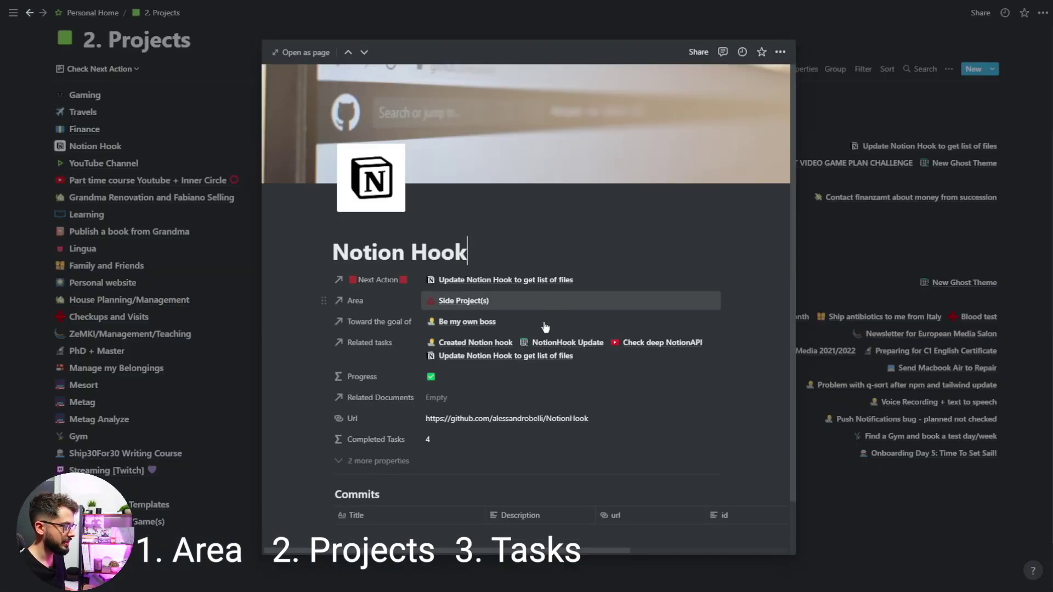
left_click(536, 343)
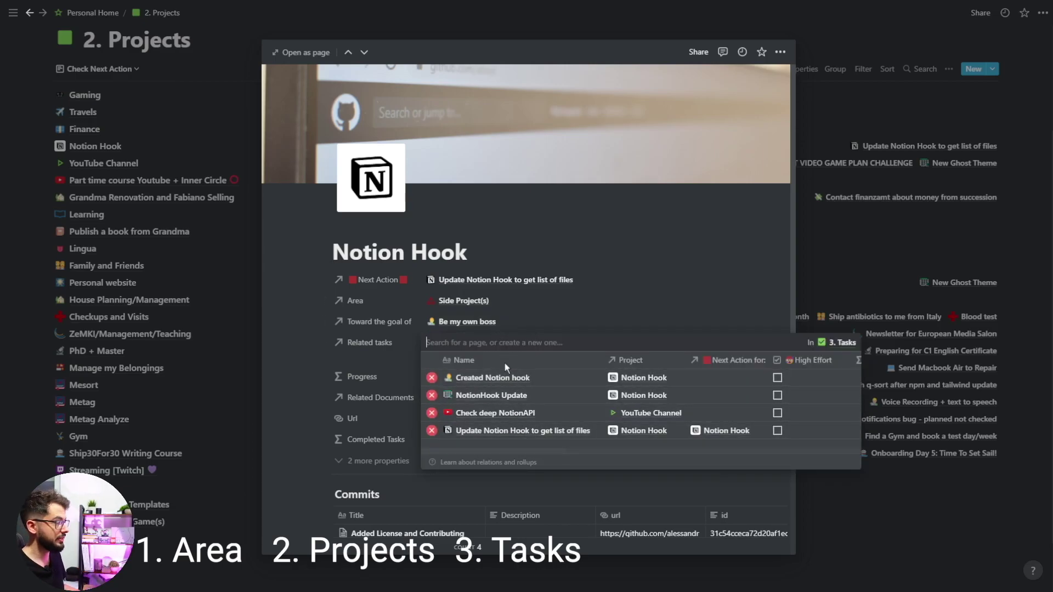
left_click(520, 431)
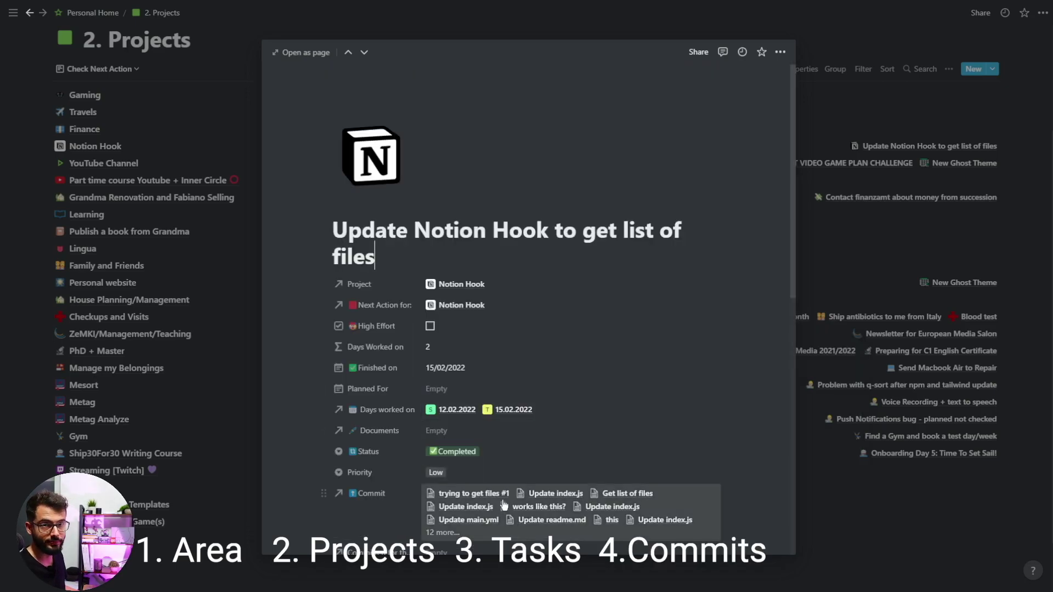
left_click(160, 308)
- Return to Personal Home, view the long-term goals in 4. My Why., and go back
left_click(30, 12)
left_click(30, 12)
left_click(92, 12)
scroll(489, 299, "down", 7)
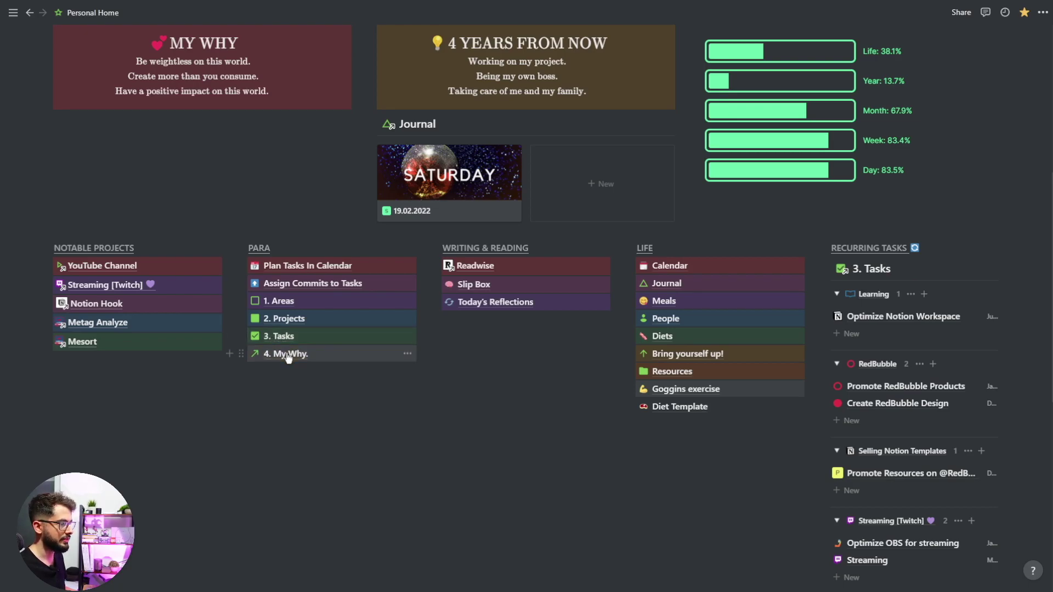
left_click(289, 355)
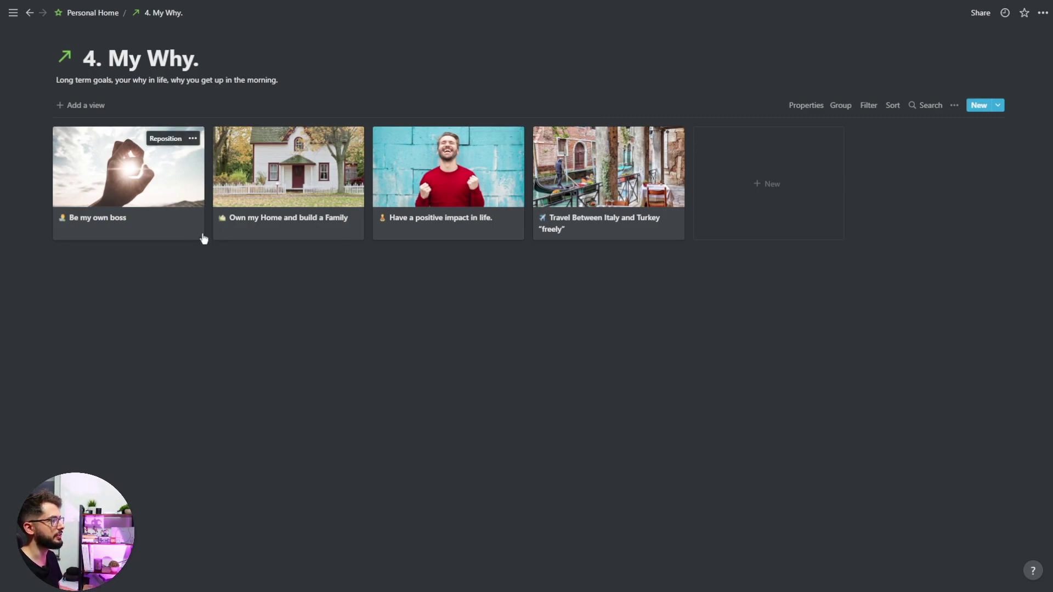
left_click(30, 14)
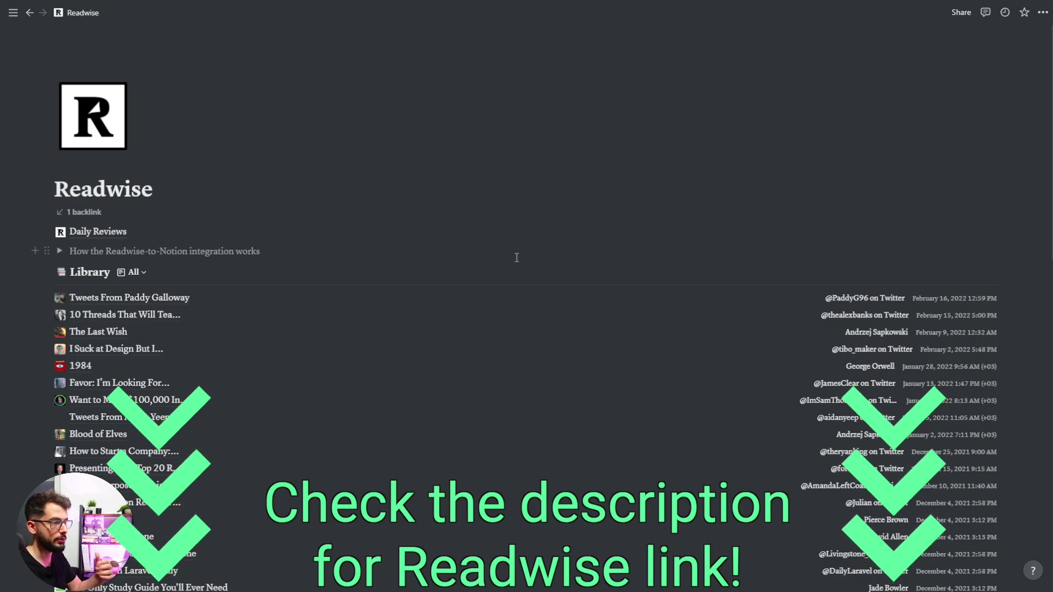
- Look through the Slip Box page's writing prompts, embedded video and linked pages
scroll(425, 252, "down", 3)
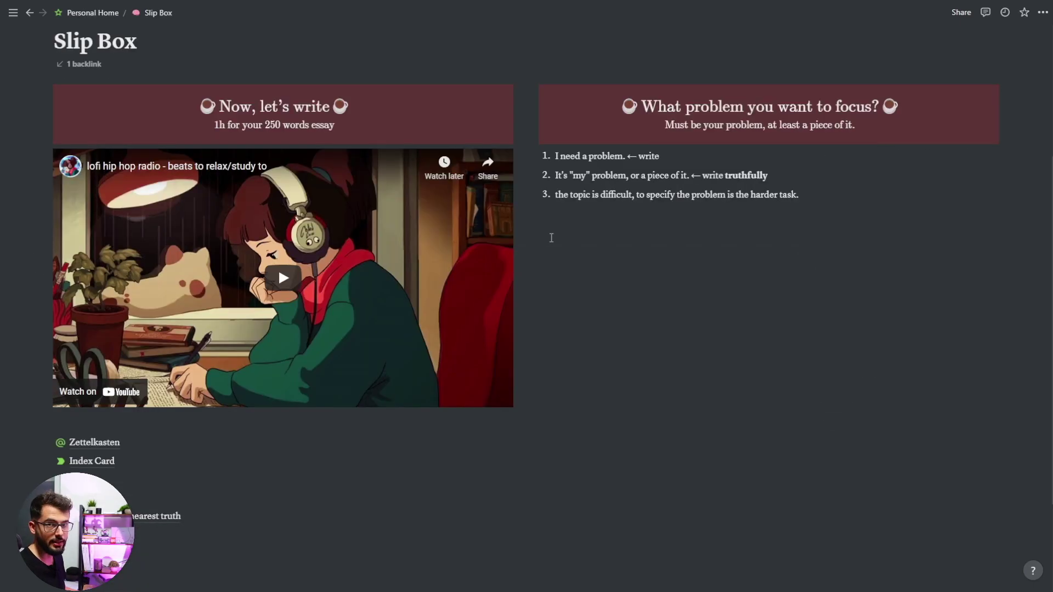
scroll(555, 286, "up", 2)
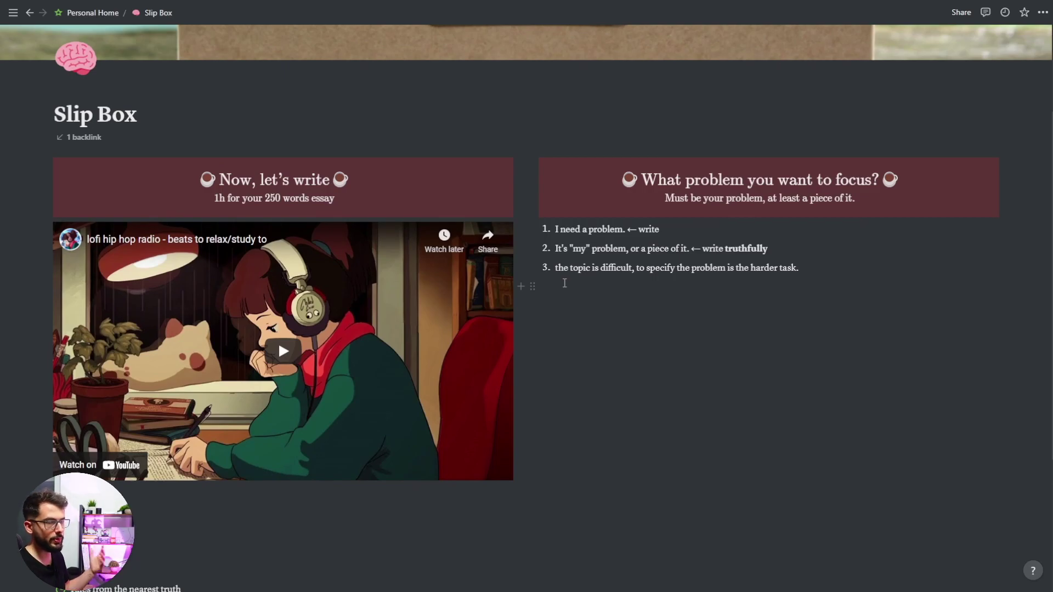
scroll(565, 283, "down", 4)
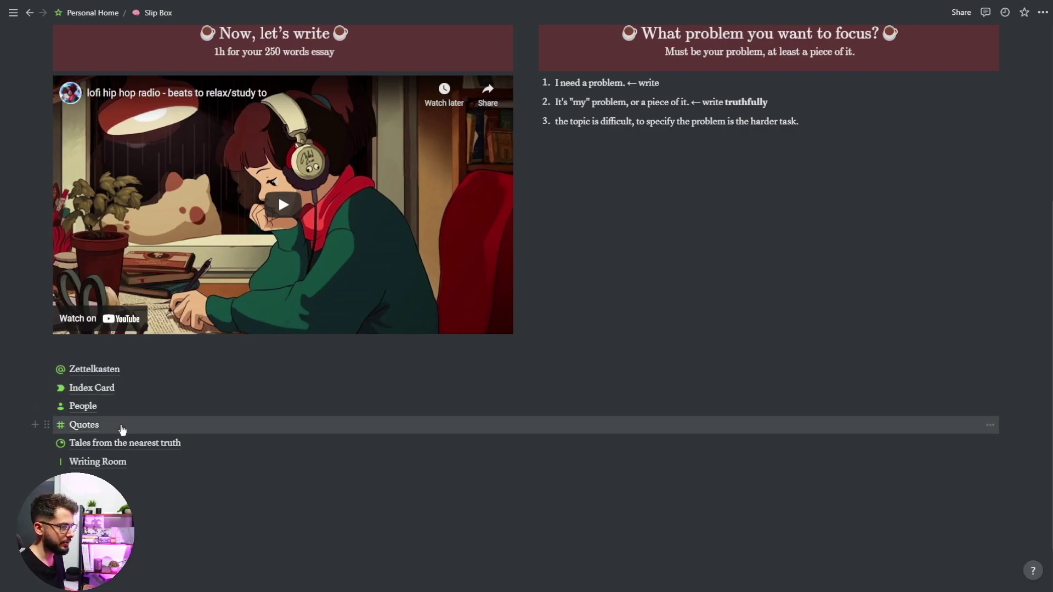
- Open the Zettelkasten database, review the entries grouped under documentation&reviews.DGPUK, and return to Personal Home
left_click(106, 372)
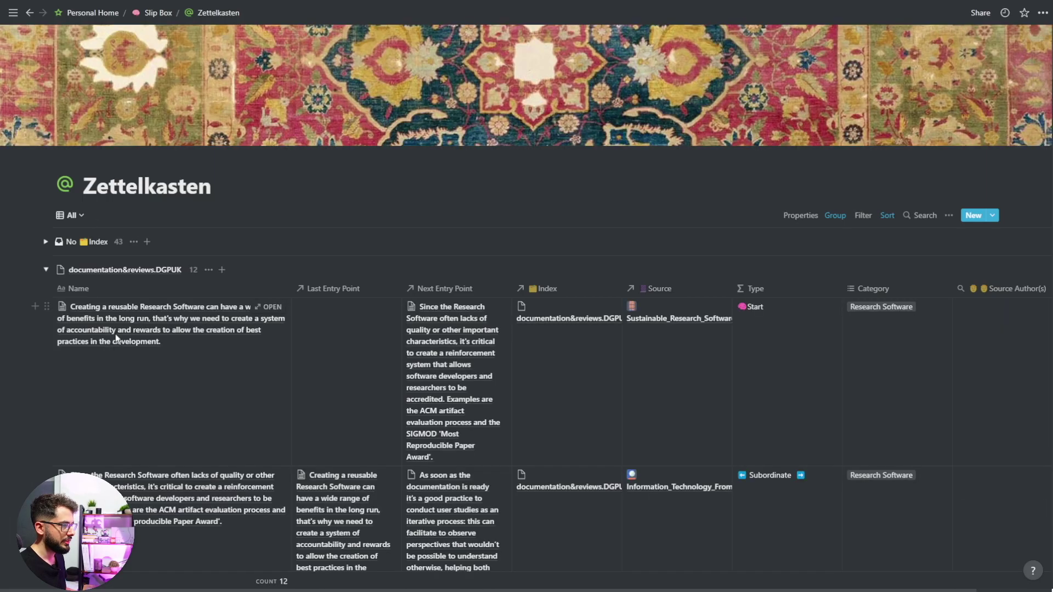
scroll(116, 329, "down", 3)
scroll(118, 335, "down", 3)
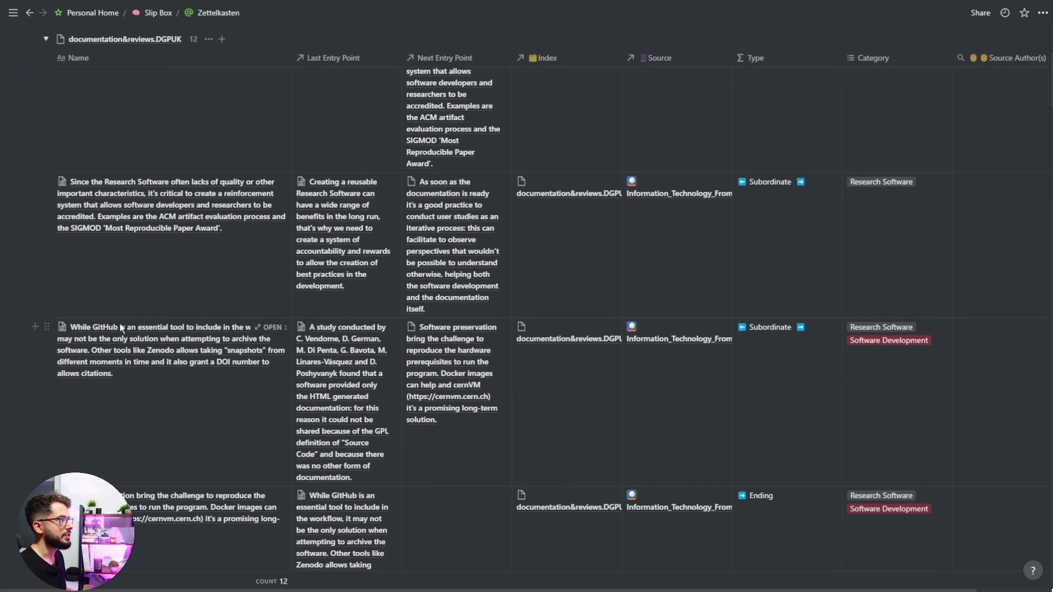
scroll(122, 329, "down", 8)
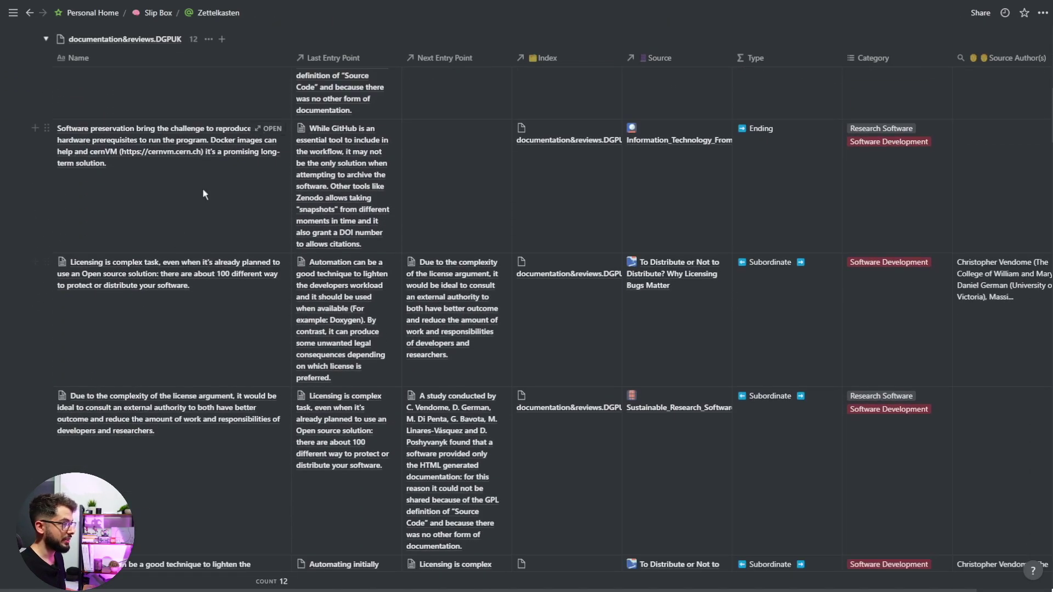
scroll(195, 203, "down", 7)
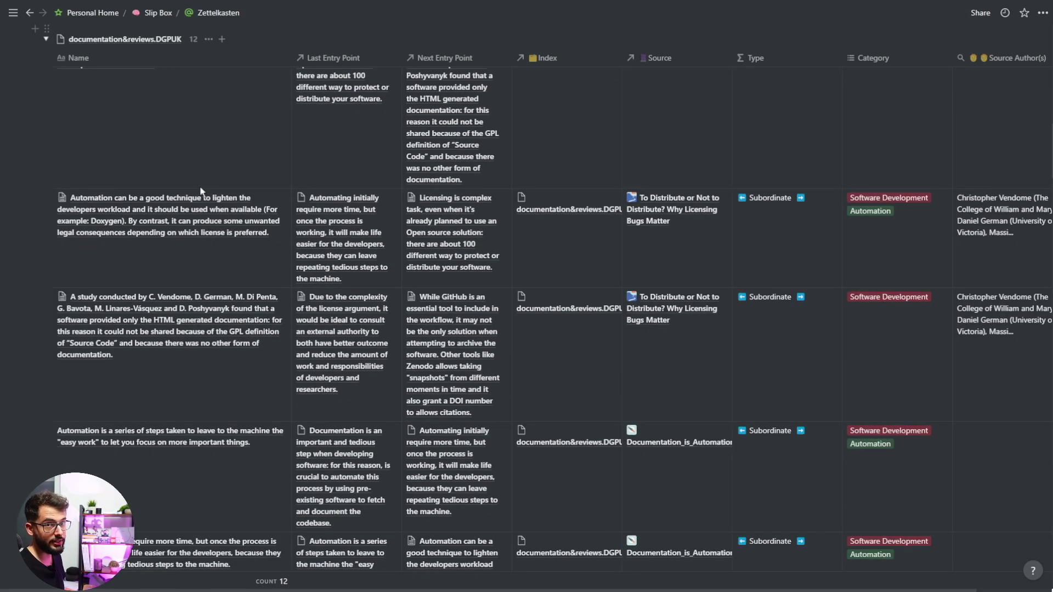
left_click(159, 12)
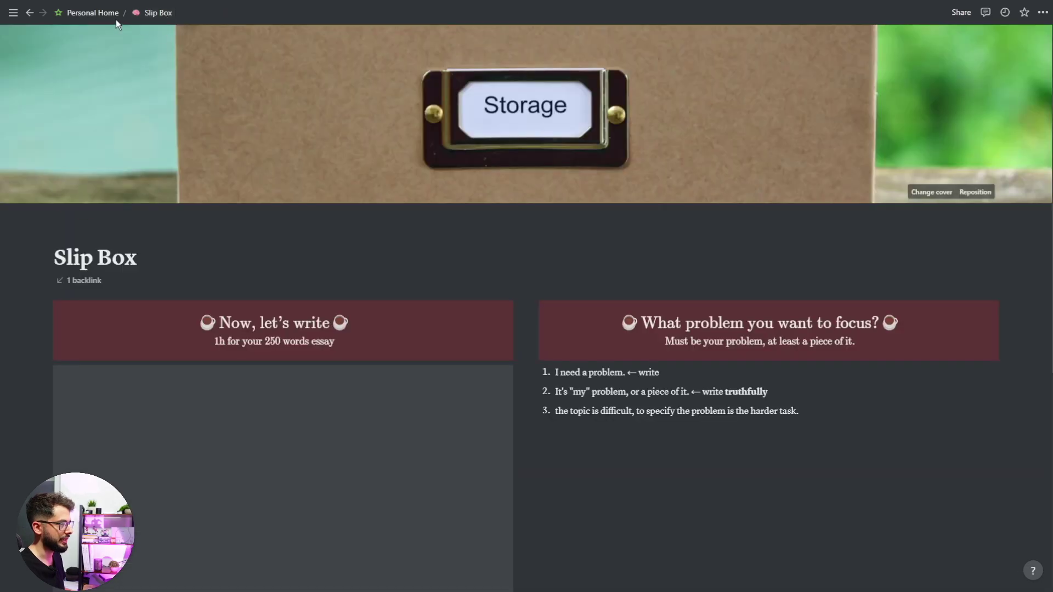
left_click(69, 12)
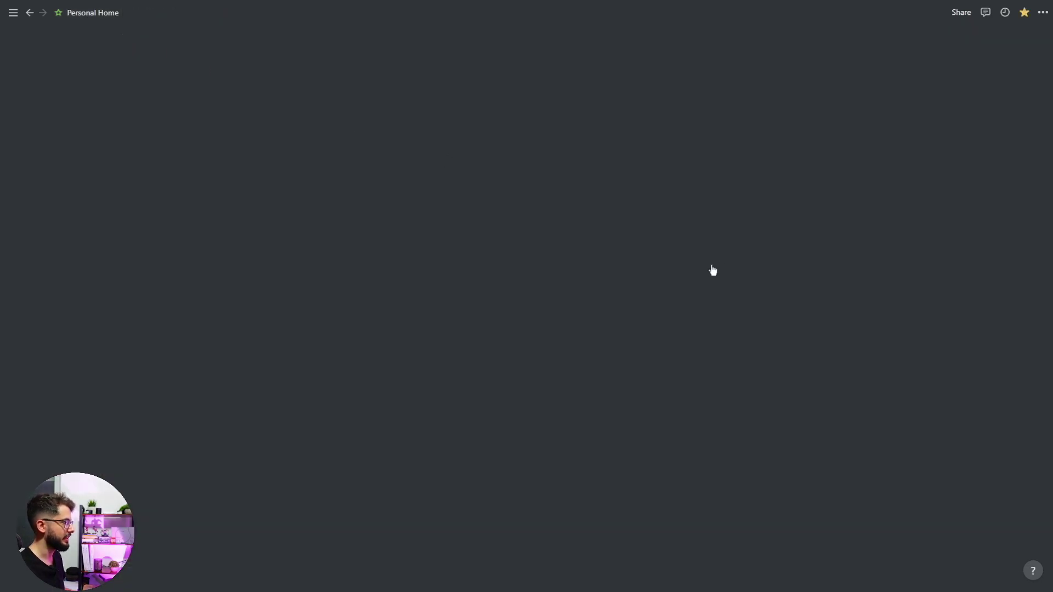
- Open the Calendar page under Life and look through its Months table
scroll(661, 295, "down", 3)
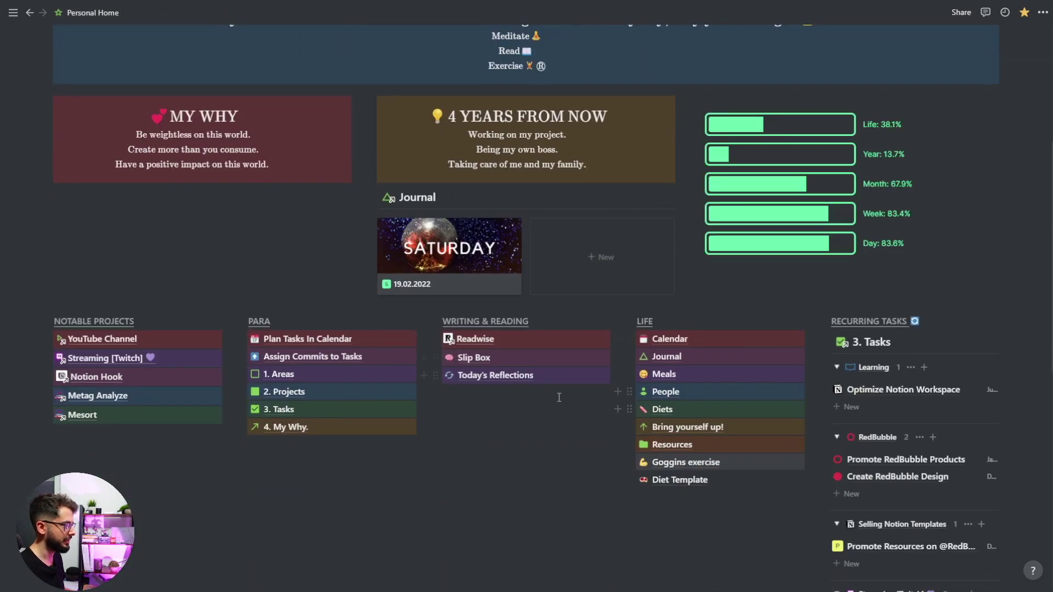
scroll(559, 396, "down", 1)
left_click(670, 265)
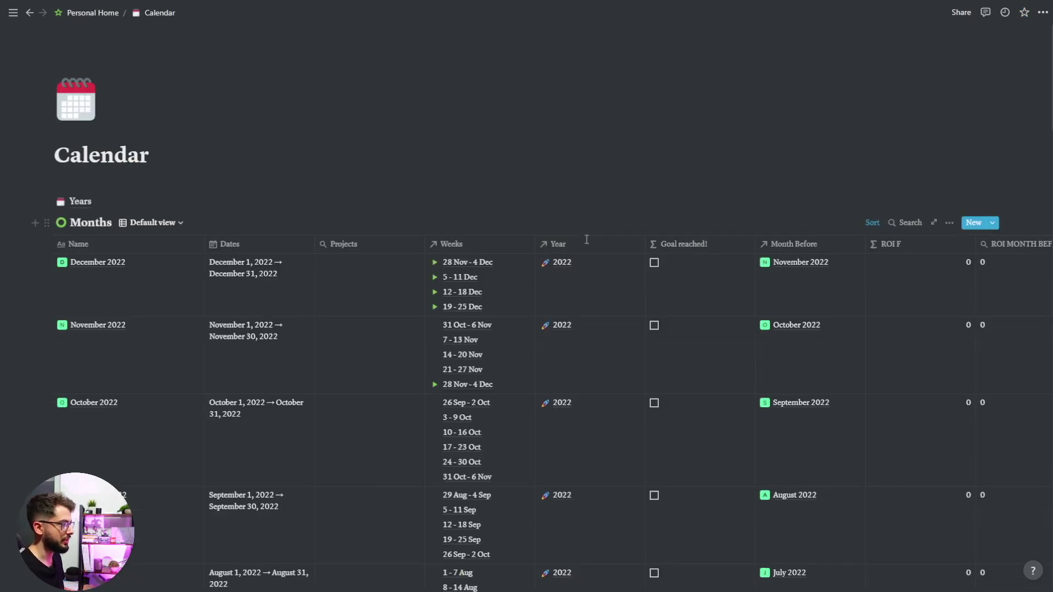
scroll(282, 279, "down", 15)
scroll(280, 277, "up", 15)
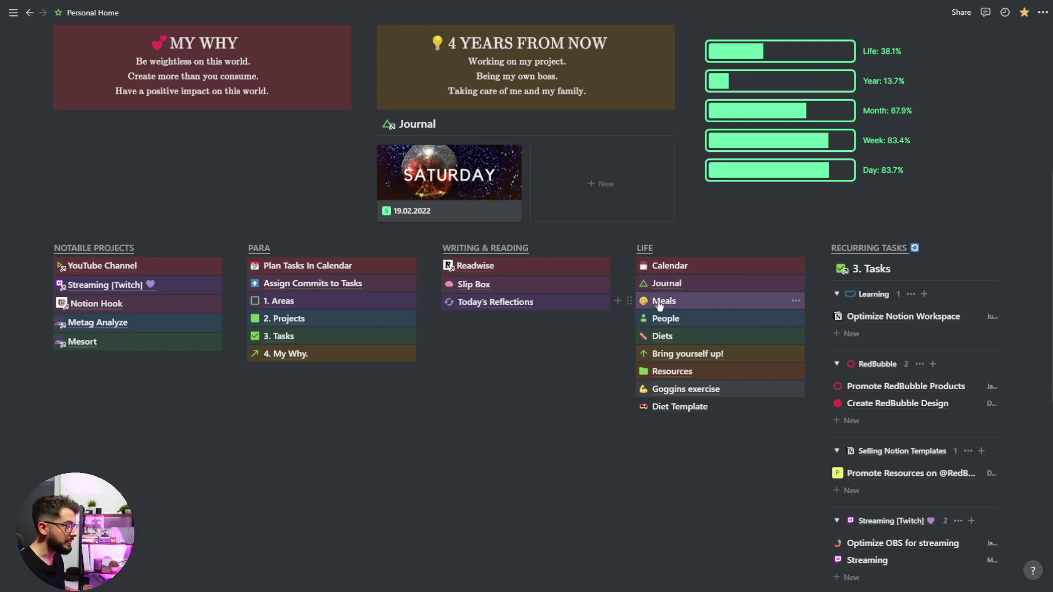
- Open the Meals database, preview the picture of "4 eggs sausage and ham", and return to Personal Home
left_click(658, 301)
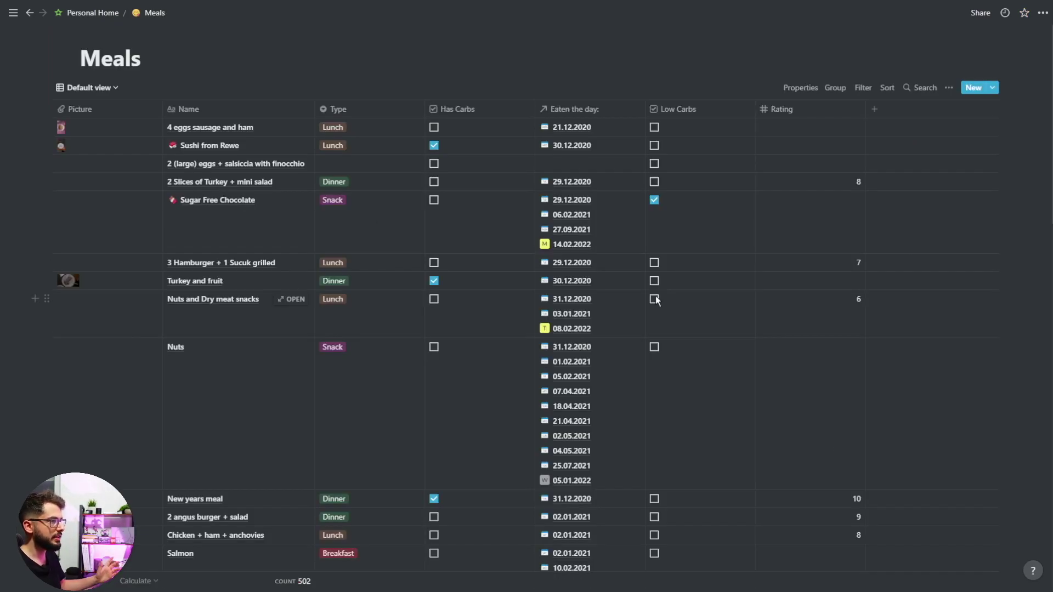
left_click(64, 127)
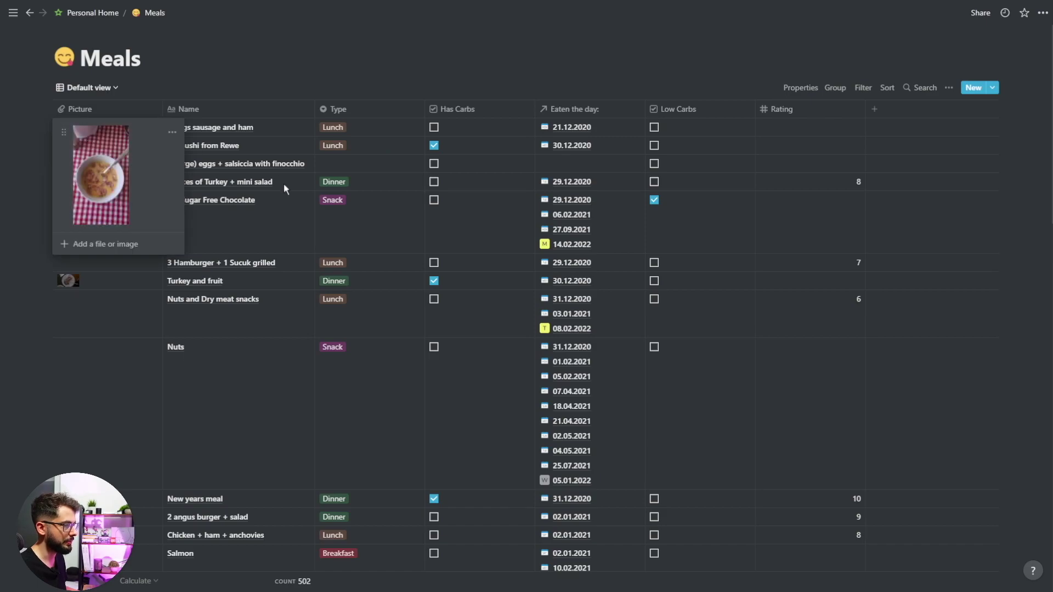
key("Escape")
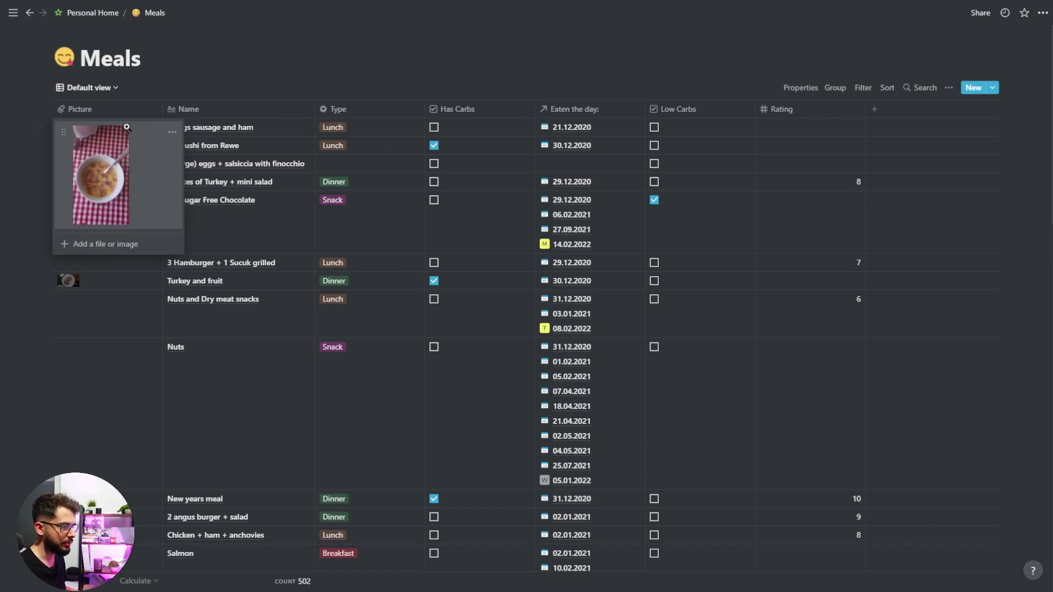
key("Escape")
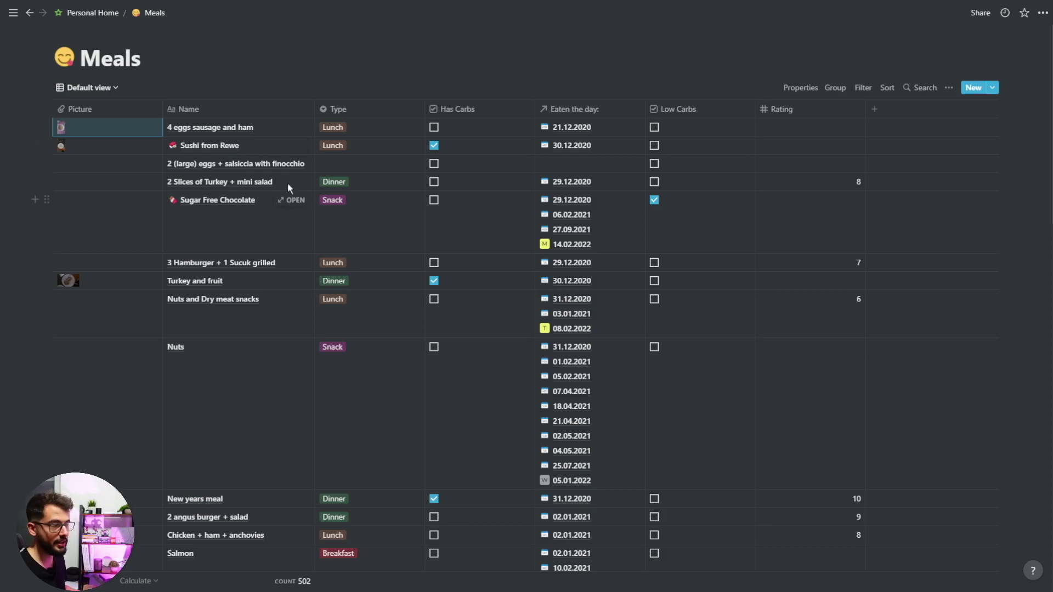
left_click(29, 12)
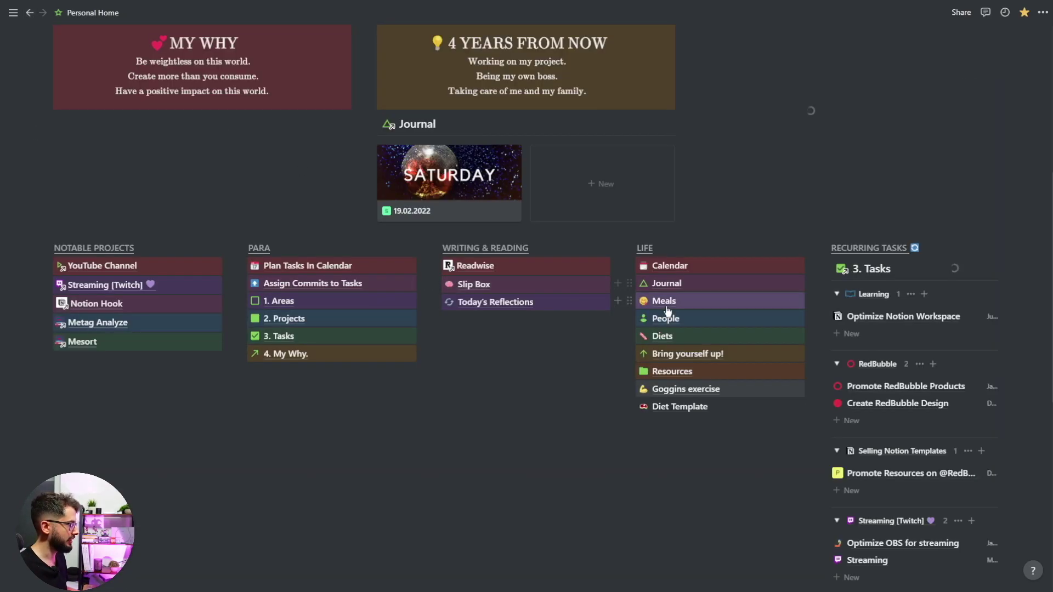
- Review the habit and meal properties of the 19.02.2022 journal entry, and visit the Diets page before returning to Personal Home
left_click(467, 192)
scroll(525, 241, "down", 6)
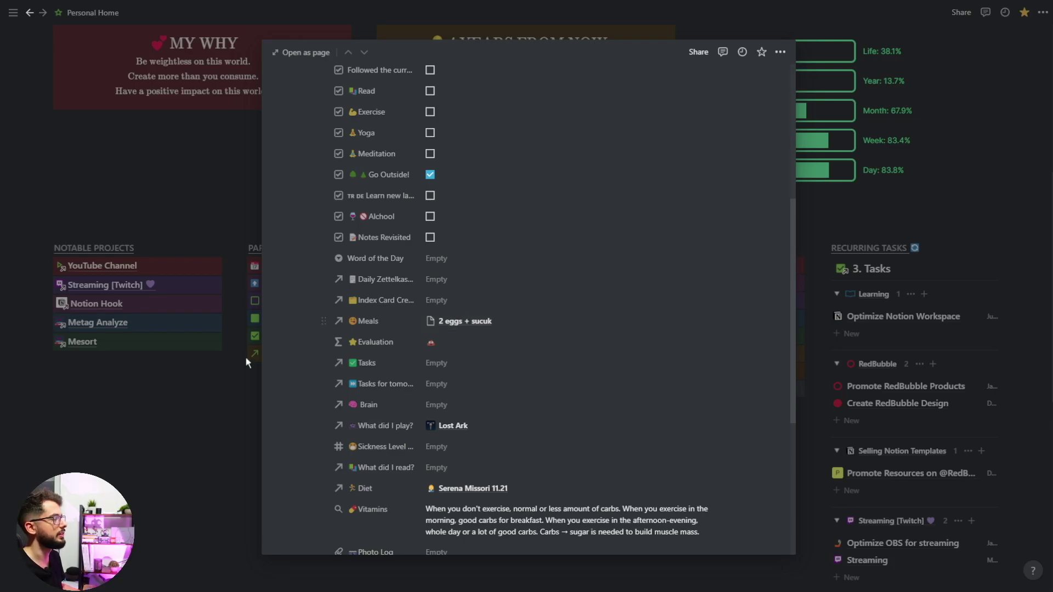
left_click(159, 365)
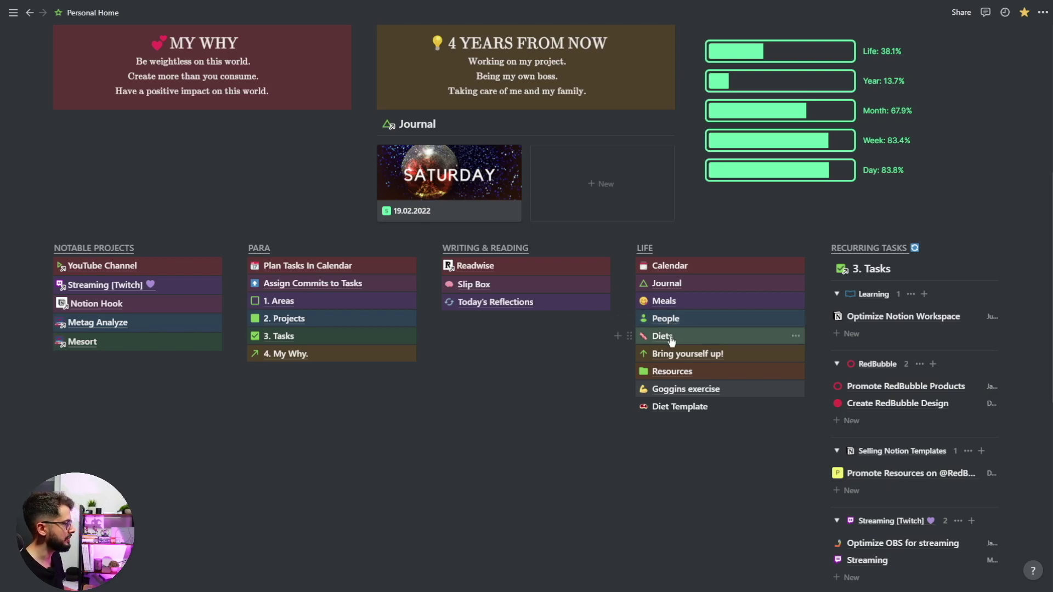
left_click(670, 336)
key("ctrl+[")
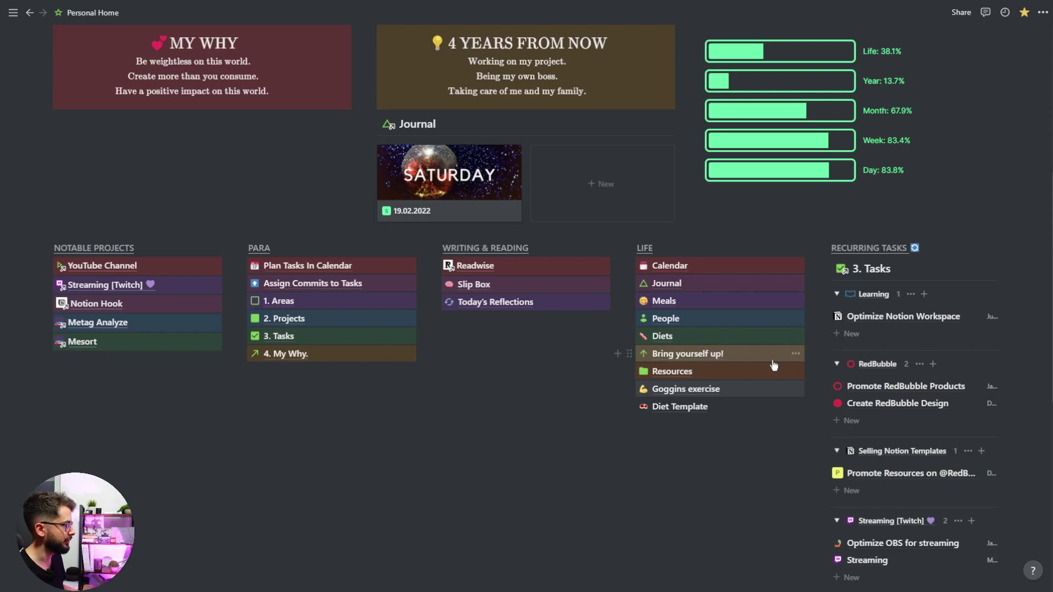
- Open the "Bring yourself up!" page, look through its videos and saved screenshots, and return to Personal Home
left_click(728, 353)
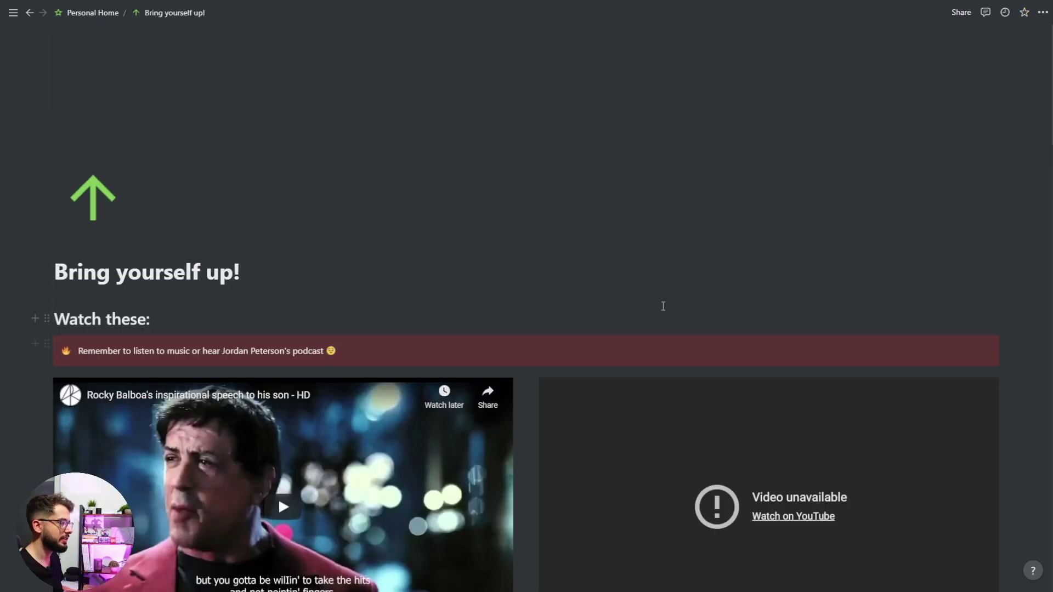
scroll(626, 291, "down", 2)
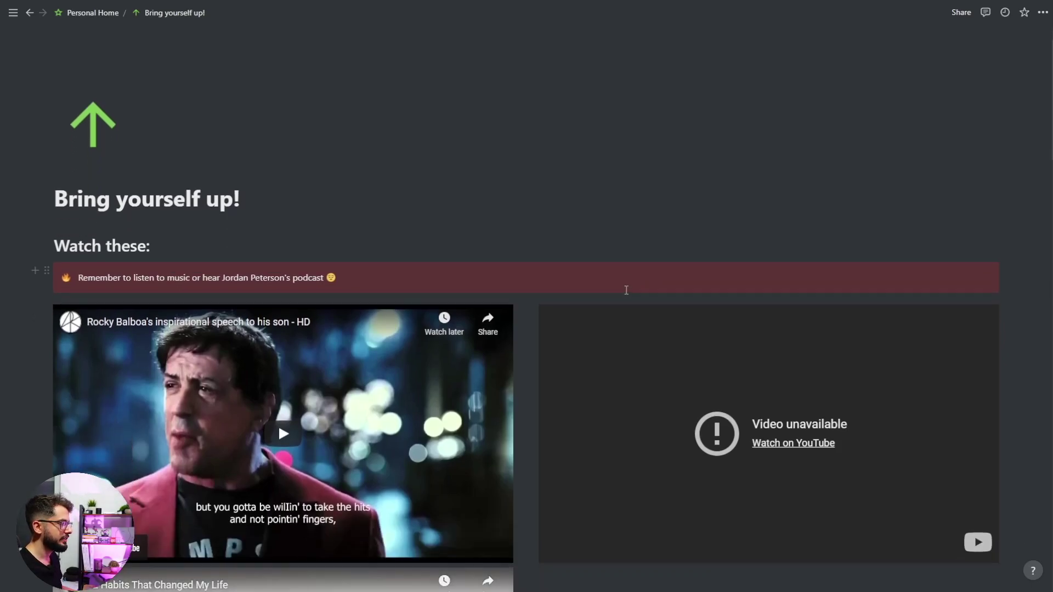
scroll(625, 289, "down", 5)
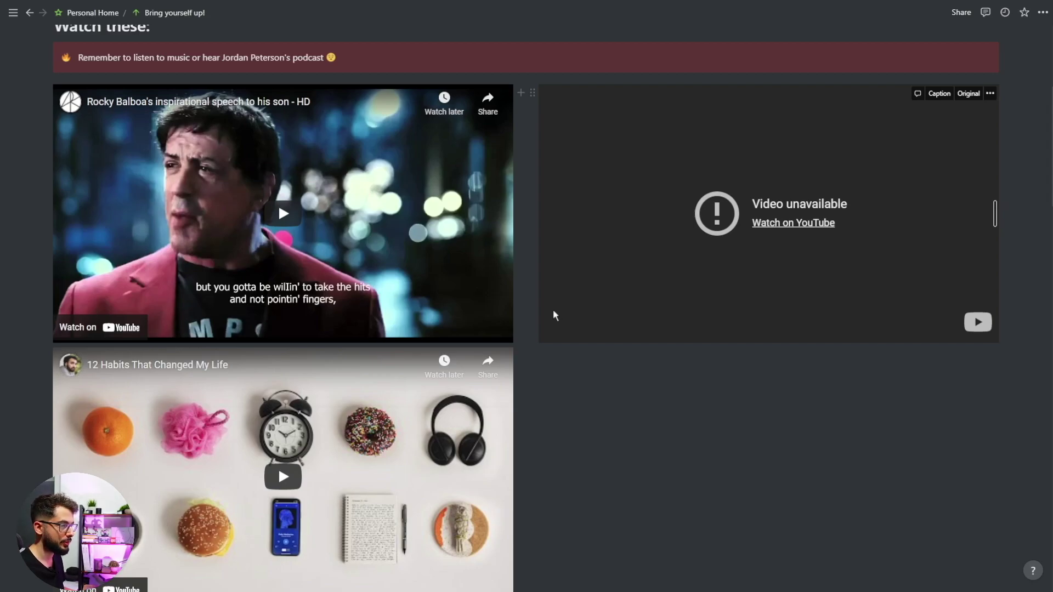
scroll(551, 306, "down", 2)
scroll(550, 306, "down", 3)
scroll(536, 302, "up", 3)
scroll(532, 308, "down", 15)
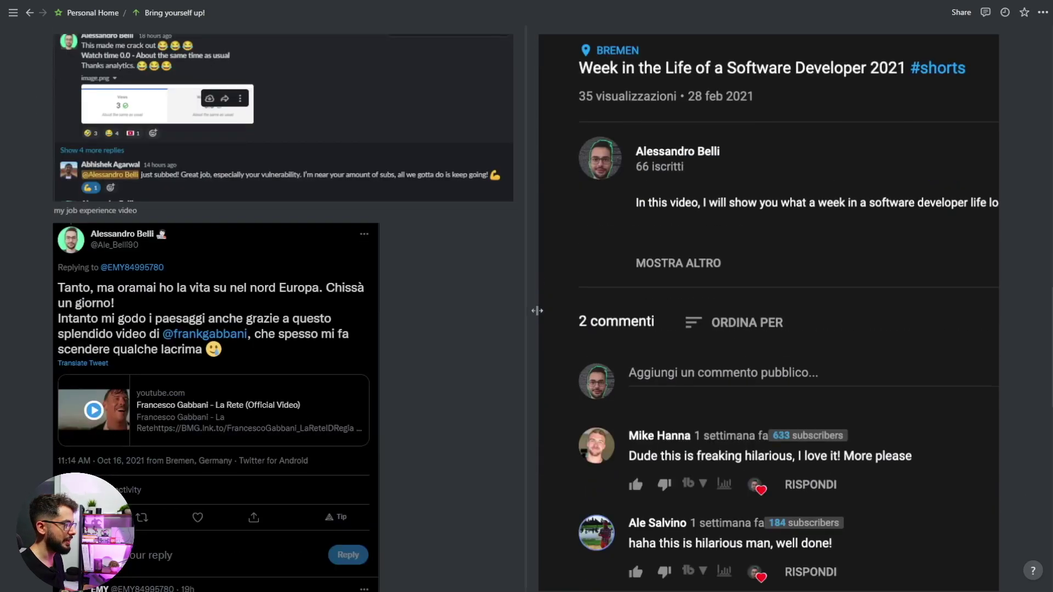
scroll(541, 314, "down", 5)
scroll(540, 313, "up", 15)
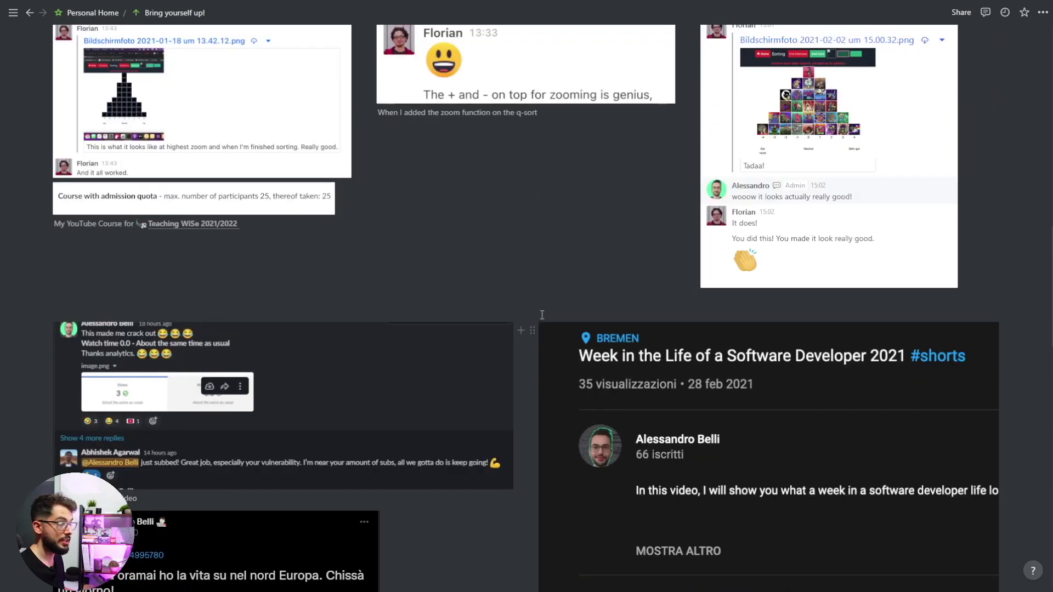
scroll(538, 307, "up", 10)
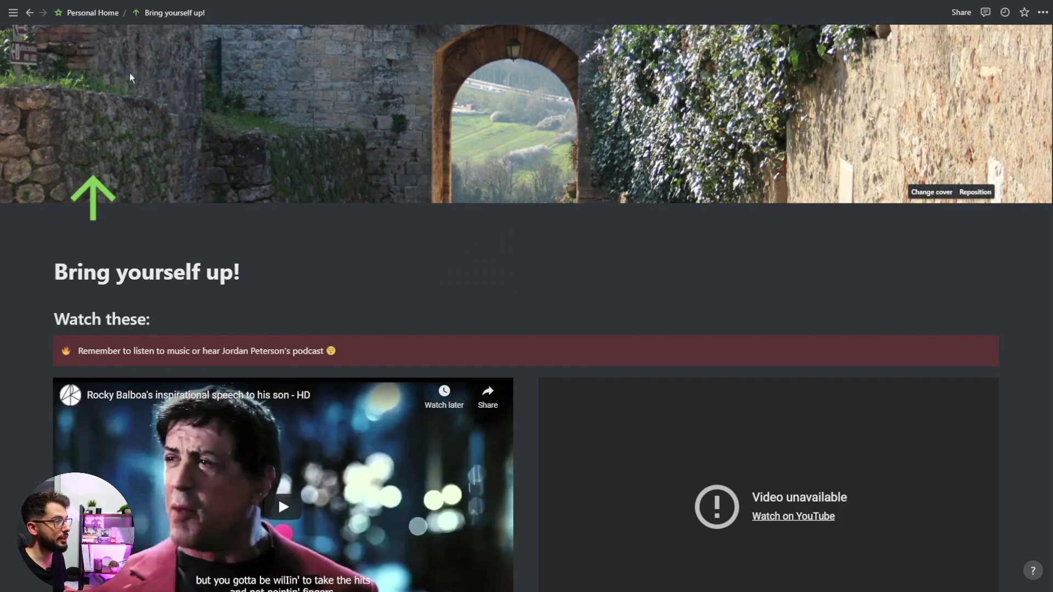
left_click(30, 12)
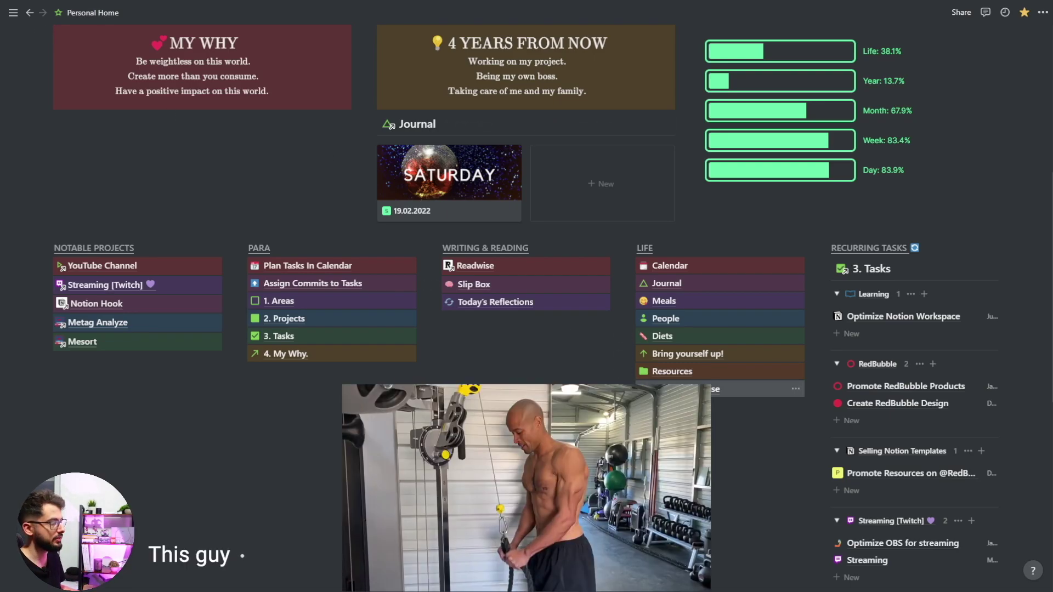
- Open the Goggins exercise page, look through its challenges from Inventory of Excuses to The Cookie Jar, and return to Personal Home
left_click(673, 387)
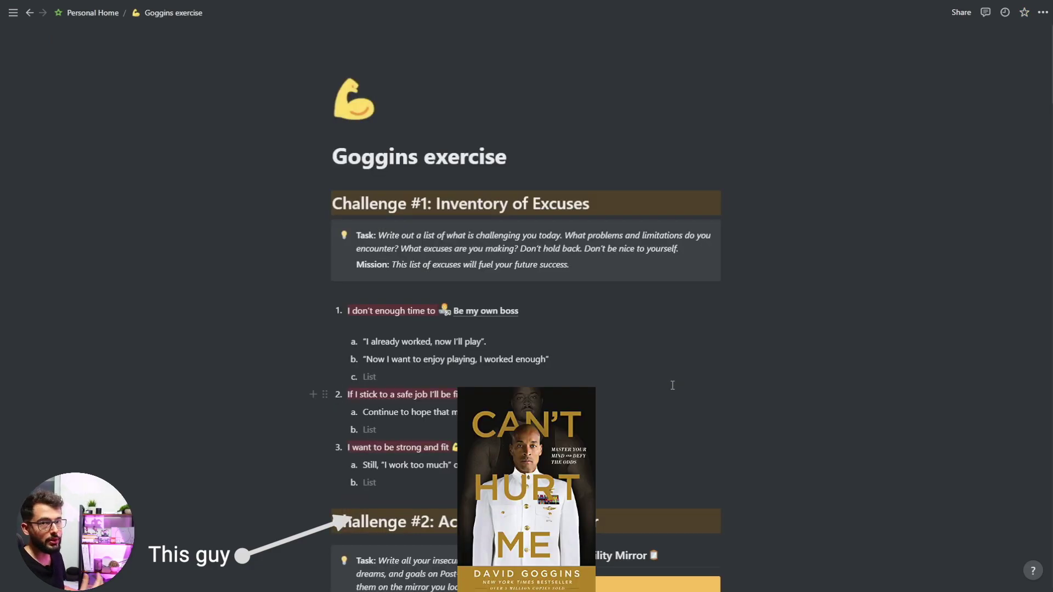
scroll(599, 228, "down", 3)
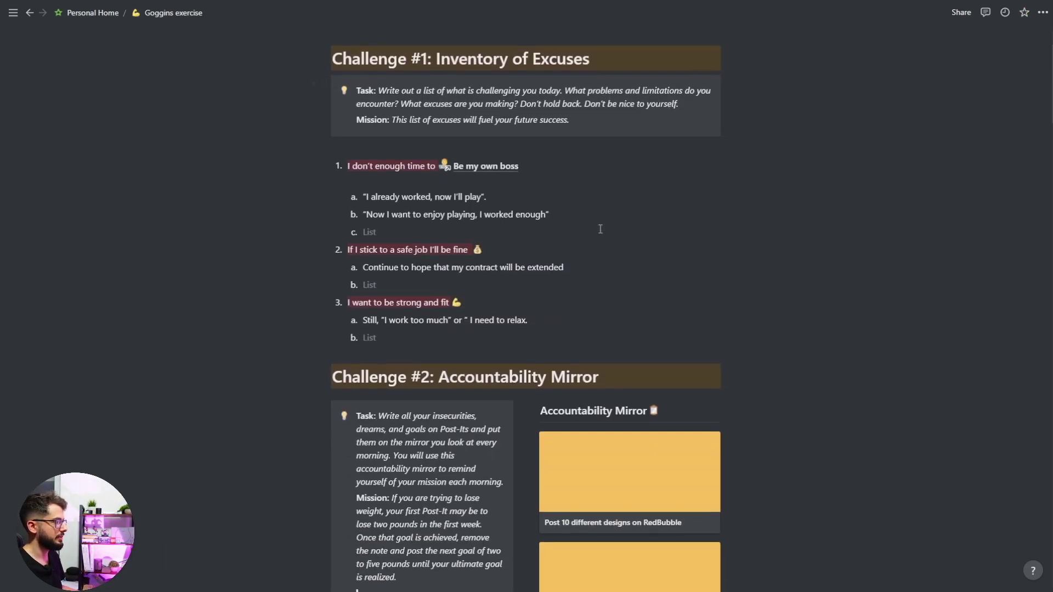
scroll(596, 217, "down", 4)
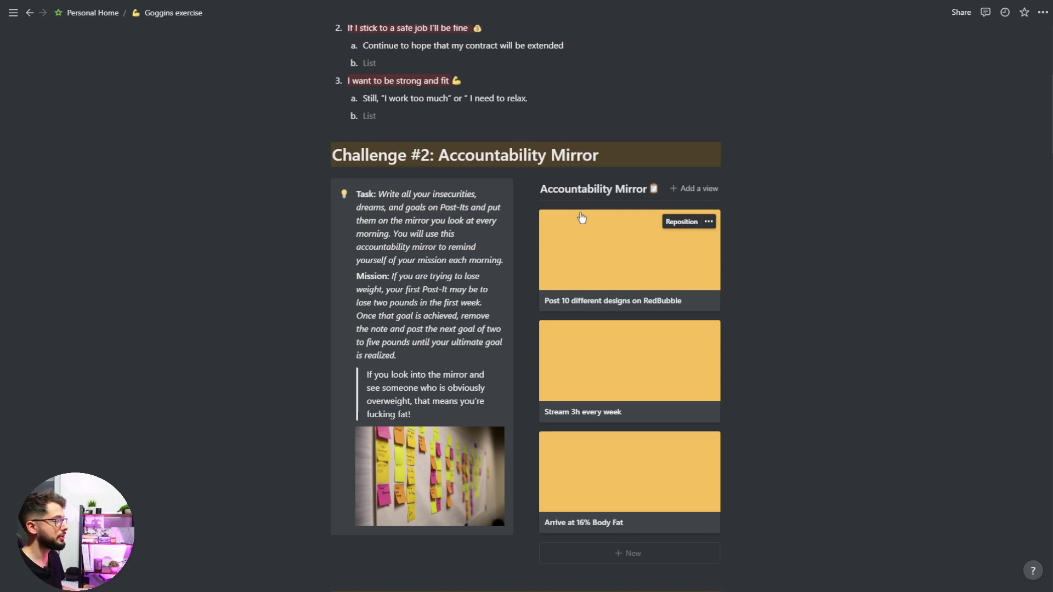
scroll(796, 276, "down", 3)
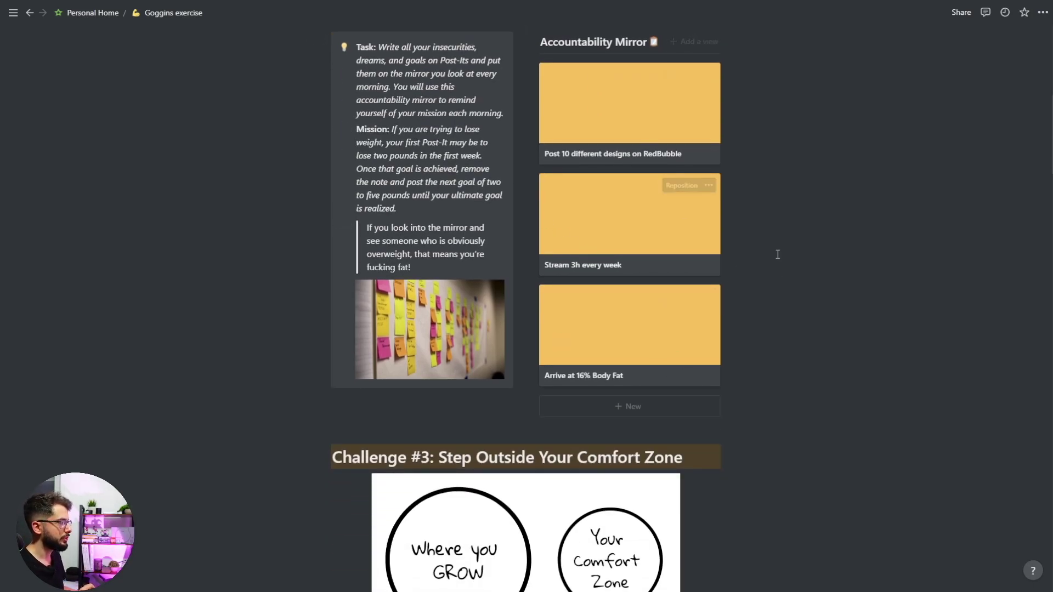
scroll(768, 231, "down", 2)
scroll(767, 231, "down", 15)
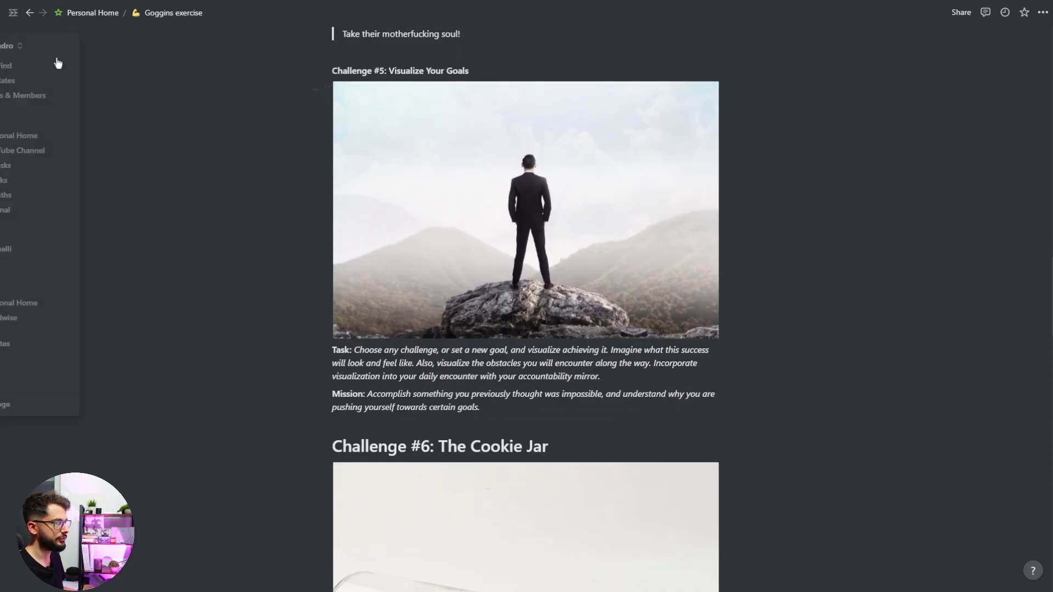
left_click(29, 13)
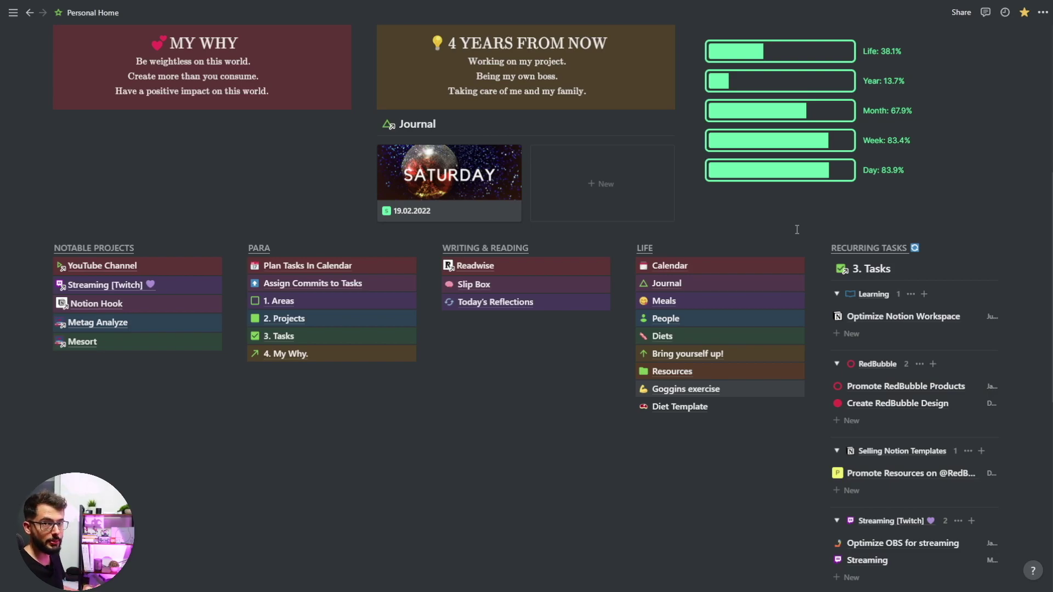
- Open the Diet Template page, expand Breakfast and further meal sections to view their contents, and return to Personal Home
left_click(698, 407)
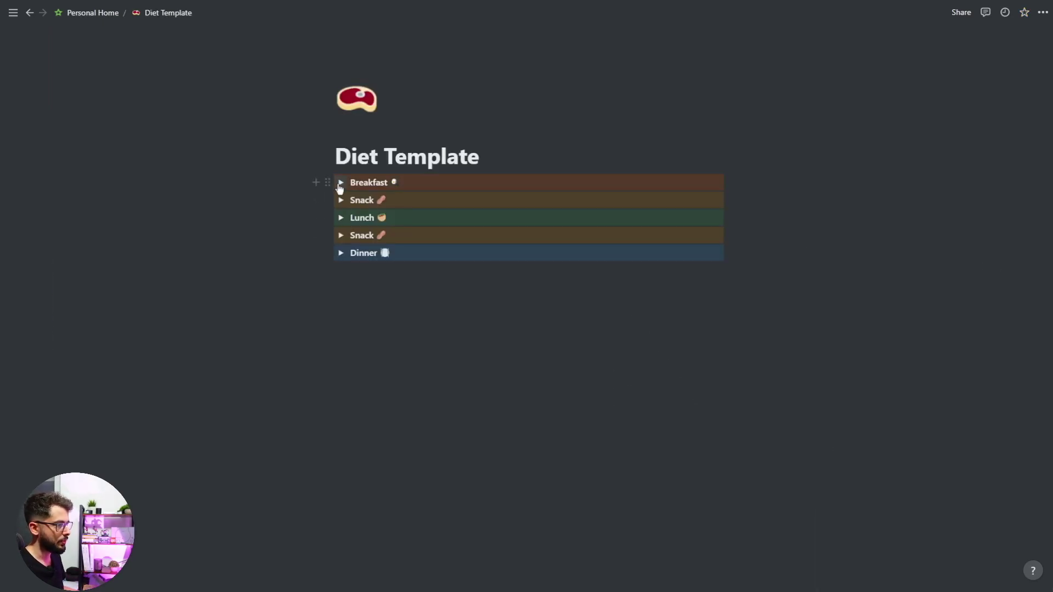
left_click(341, 182)
scroll(384, 264, "down", 8)
left_click(338, 337)
scroll(341, 392, "down", 3)
left_click(339, 390)
key("ctrl+bracketleft")
- Review the Recurring Tasks list by project group, from Learning to YouTube Channel, and go back to the start of Personal Home
scroll(908, 361, "up", 2)
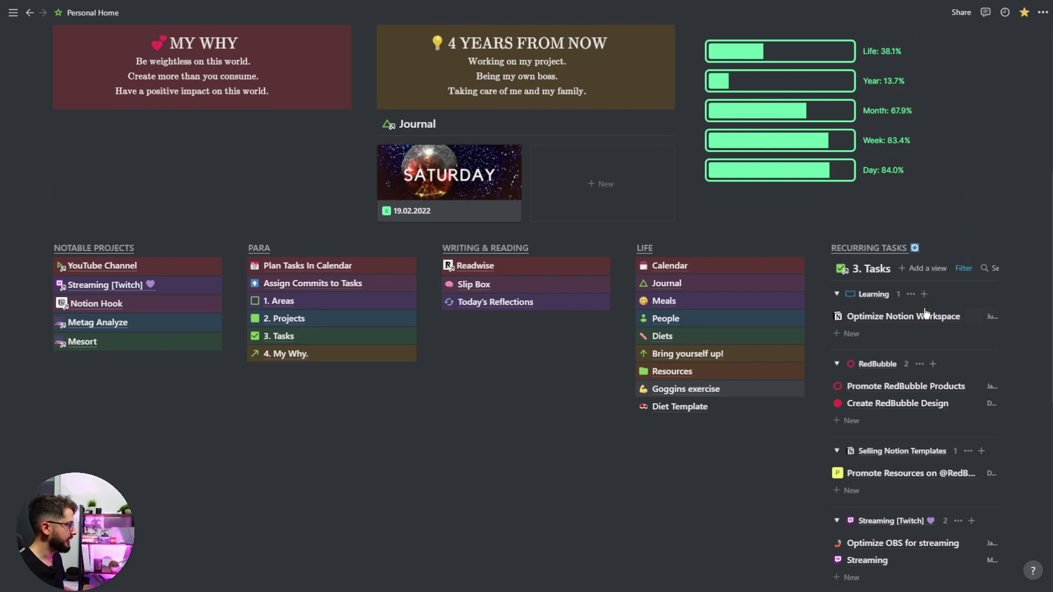
scroll(921, 304, "down", 4)
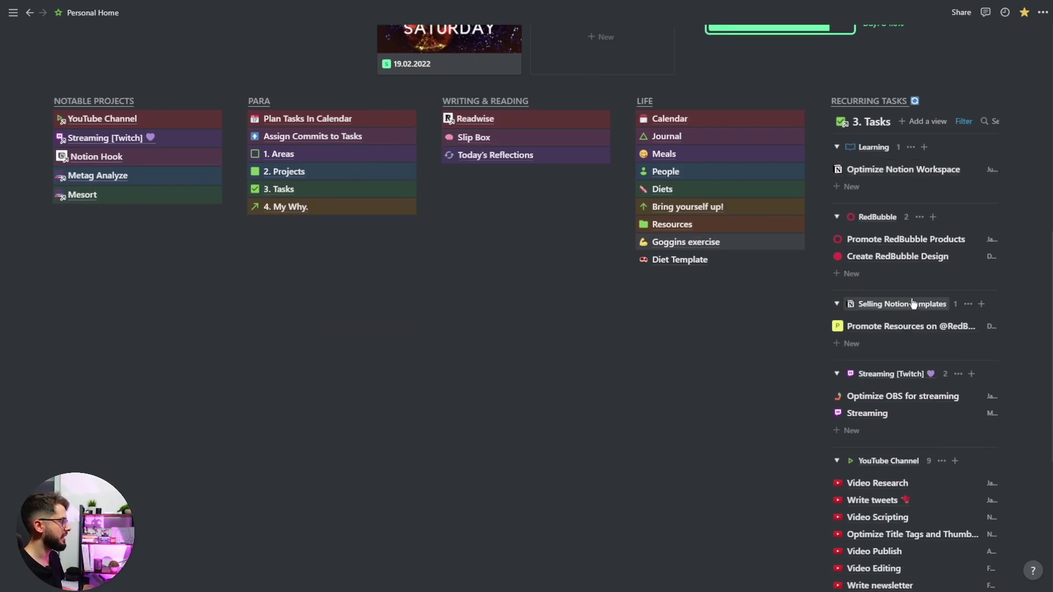
scroll(915, 299, "down", 2)
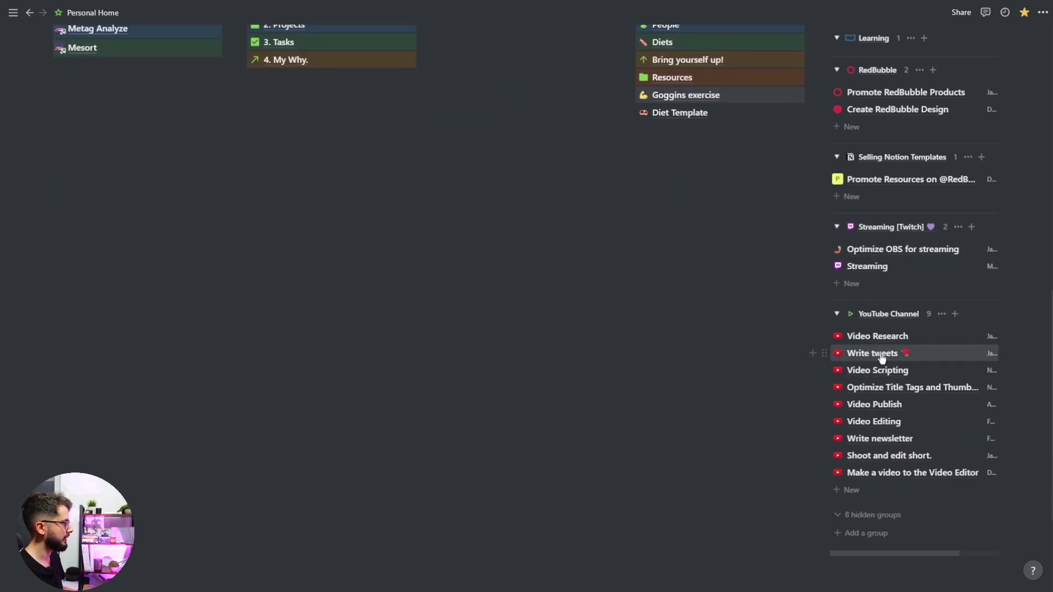
scroll(876, 365, "up", 3)
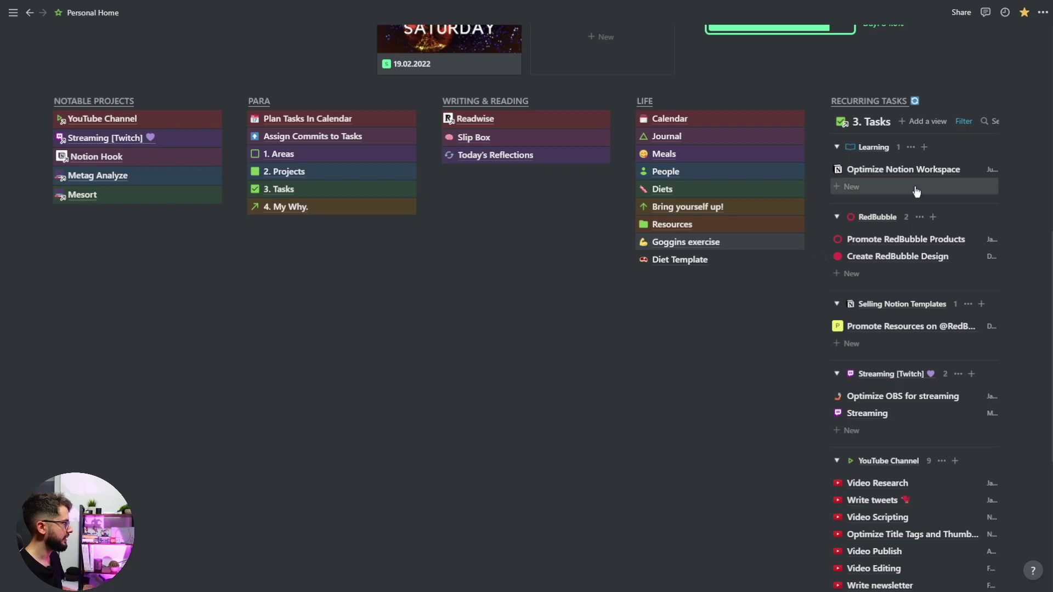
scroll(900, 280, "down", 2)
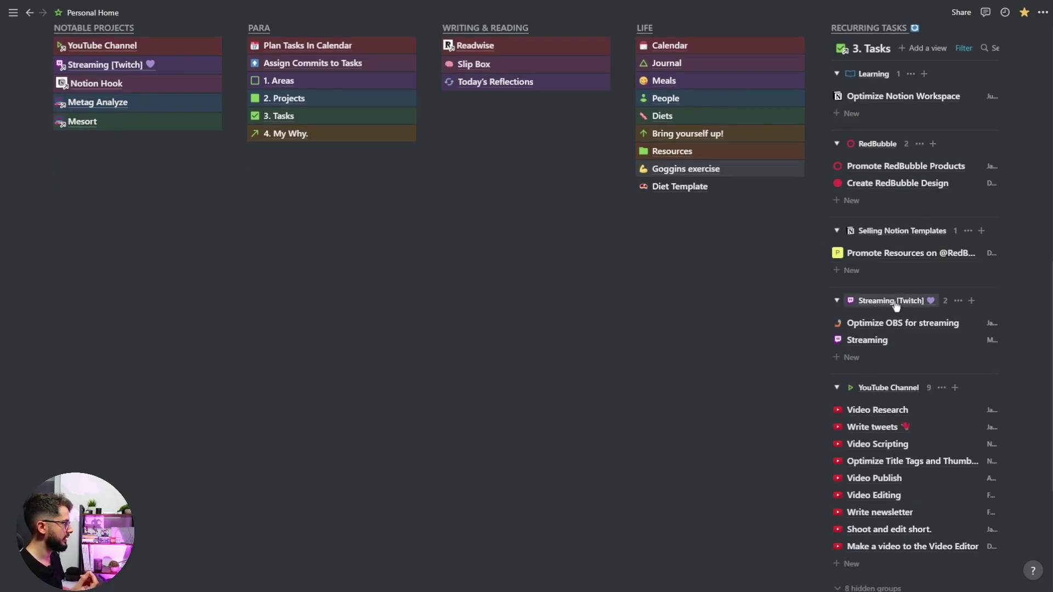
scroll(867, 362, "down", 3)
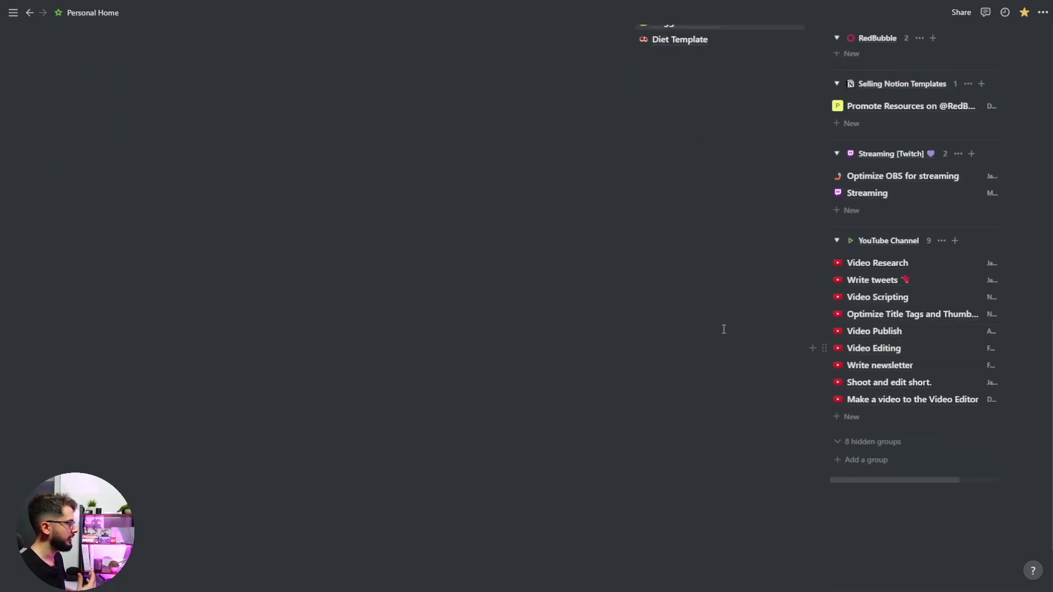
scroll(715, 329, "up", 6)
scroll(708, 327, "up", 4)
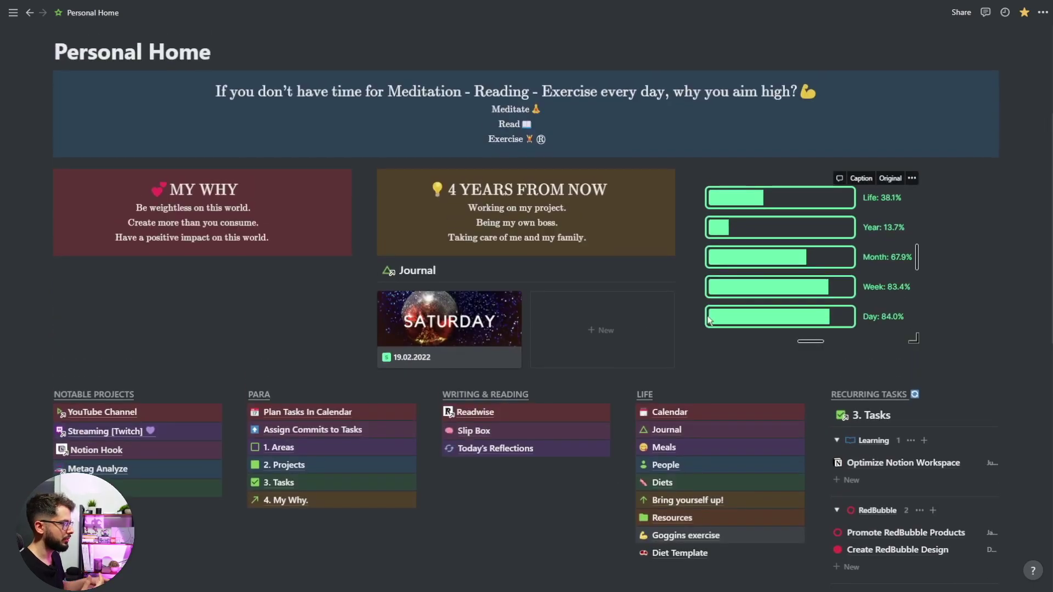